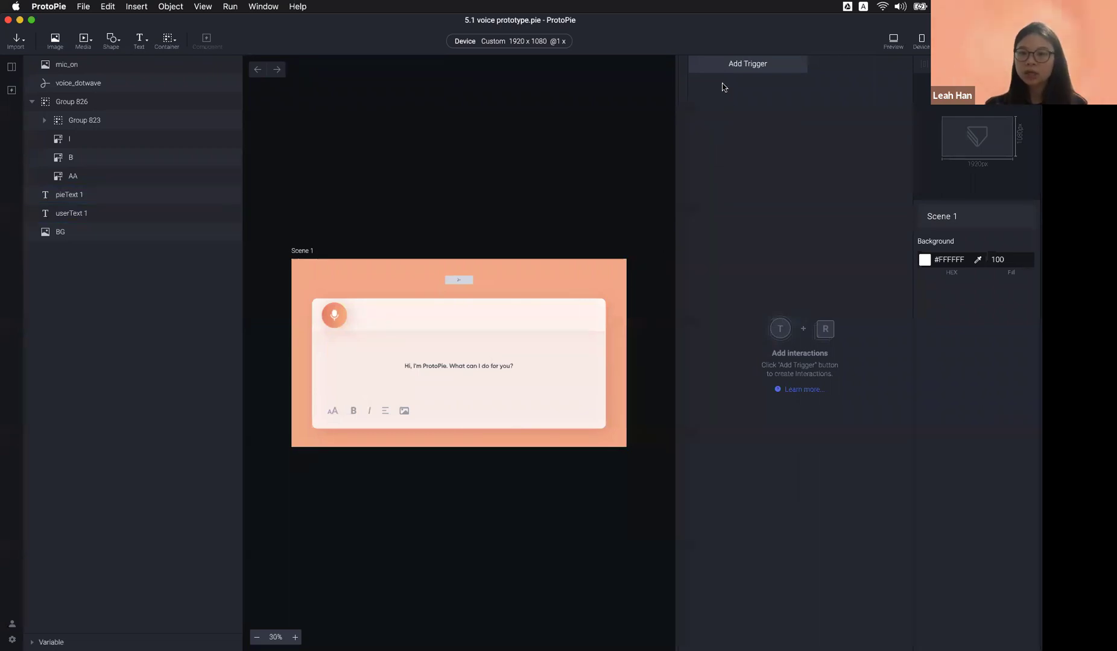
Step: Add a Start trigger to Scene 1 and give it a Text to Speech response
{"action": "left_click", "coordinate": [726, 70]}
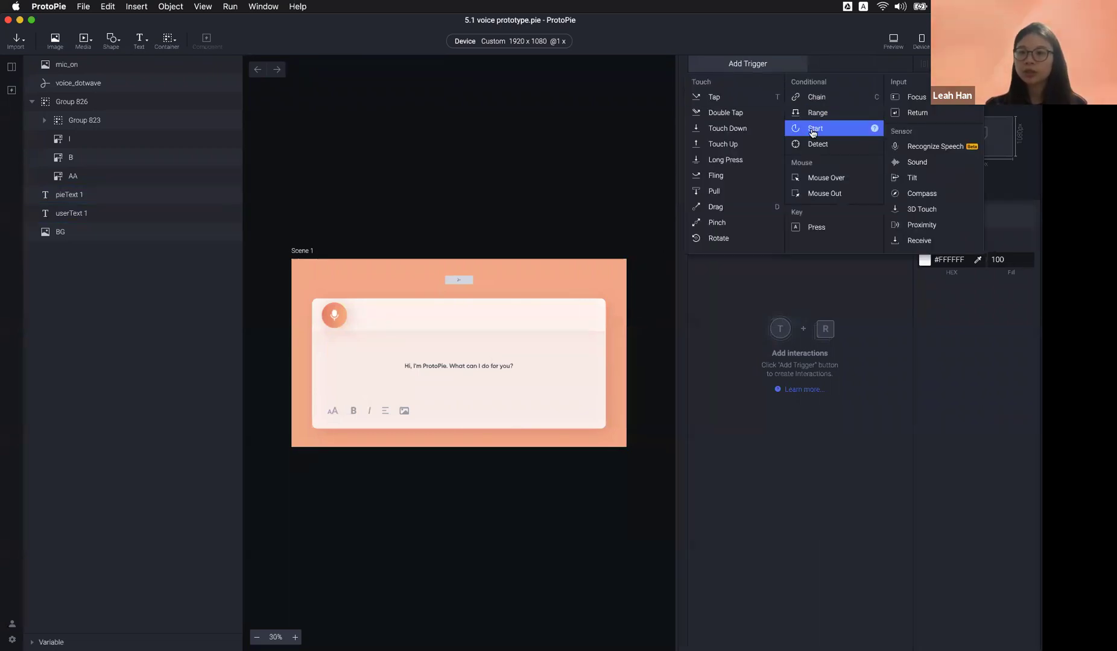
{"action": "key", "text": "Escape"}
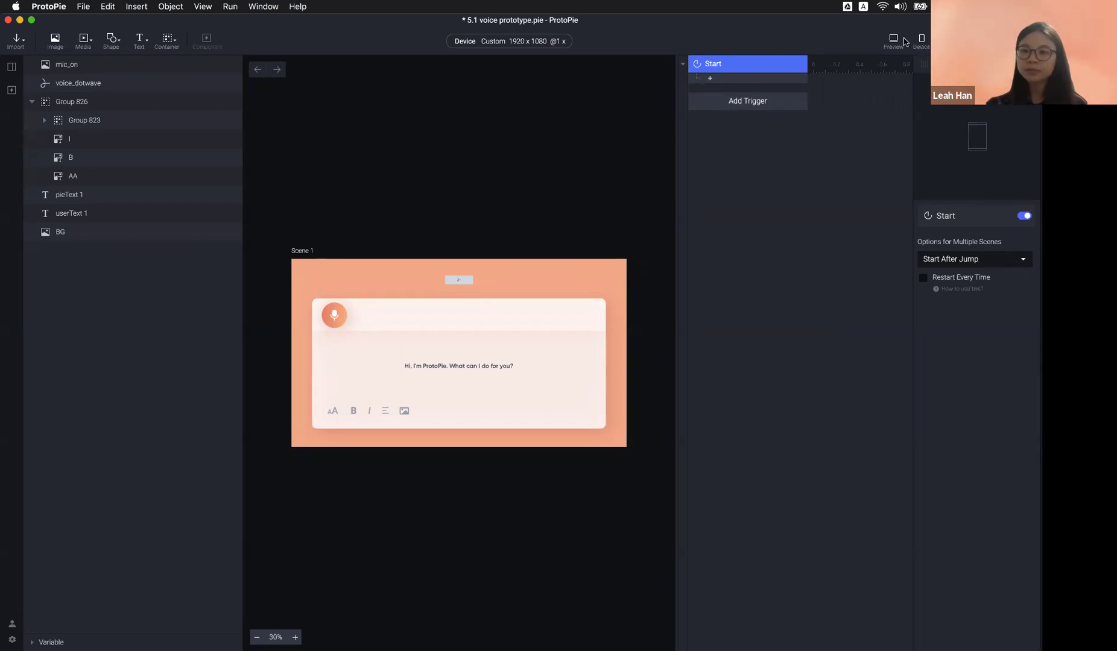
{"action": "left_click", "coordinate": [711, 78]}
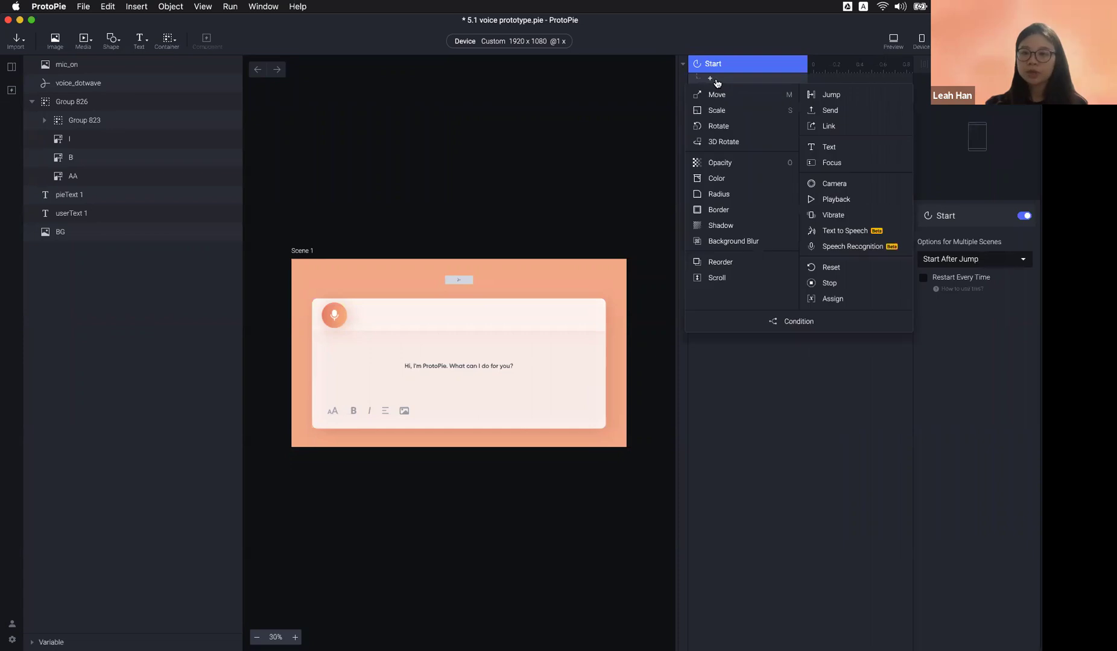
{"action": "left_click", "coordinate": [842, 231]}
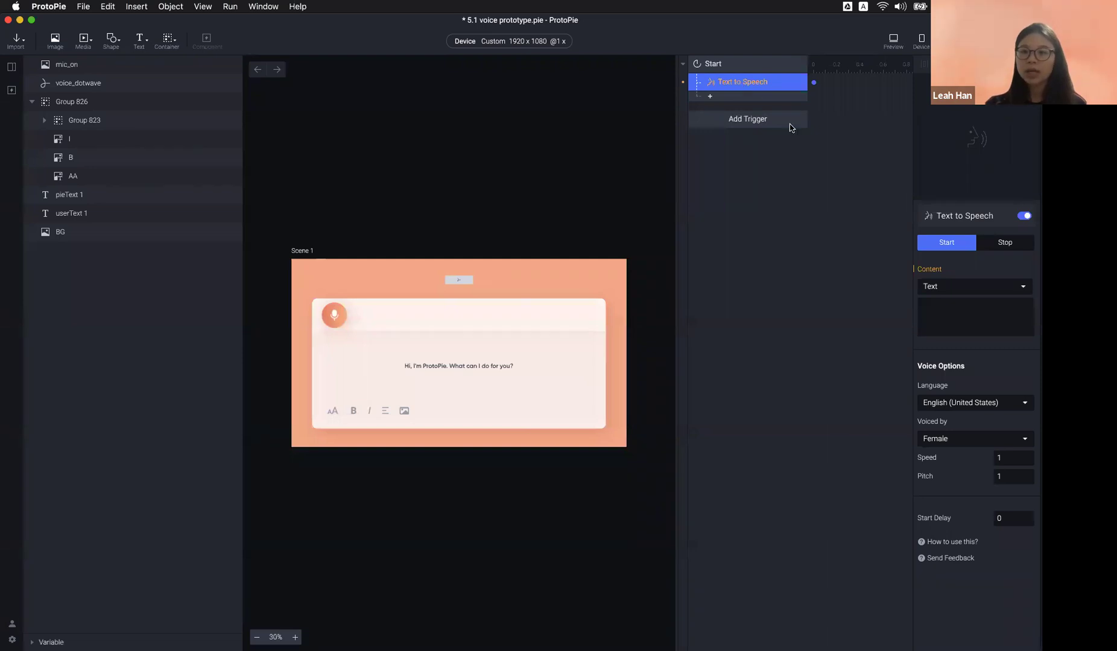
Step: Copy the pieText 1 greeting "Hi, I'm ProtoPie. What can I do for you?" into the Text to Speech content
{"action": "double_click", "coordinate": [500, 363]}
{"action": "key", "text": "cmd+c"}
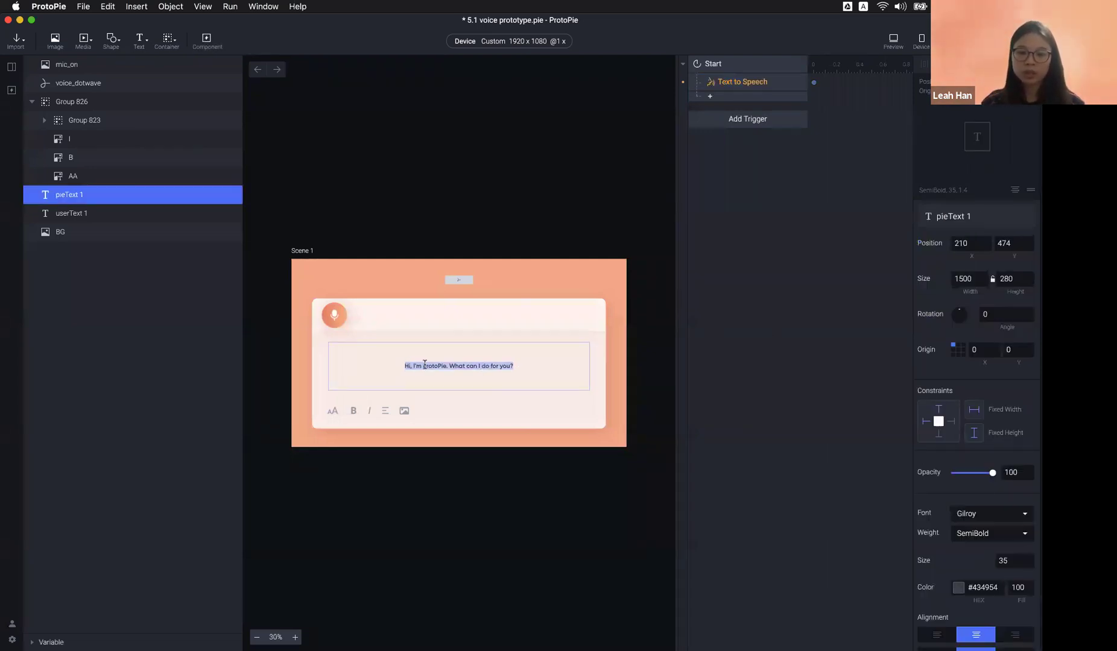
{"action": "left_click", "coordinate": [727, 83]}
{"action": "left_click", "coordinate": [962, 322]}
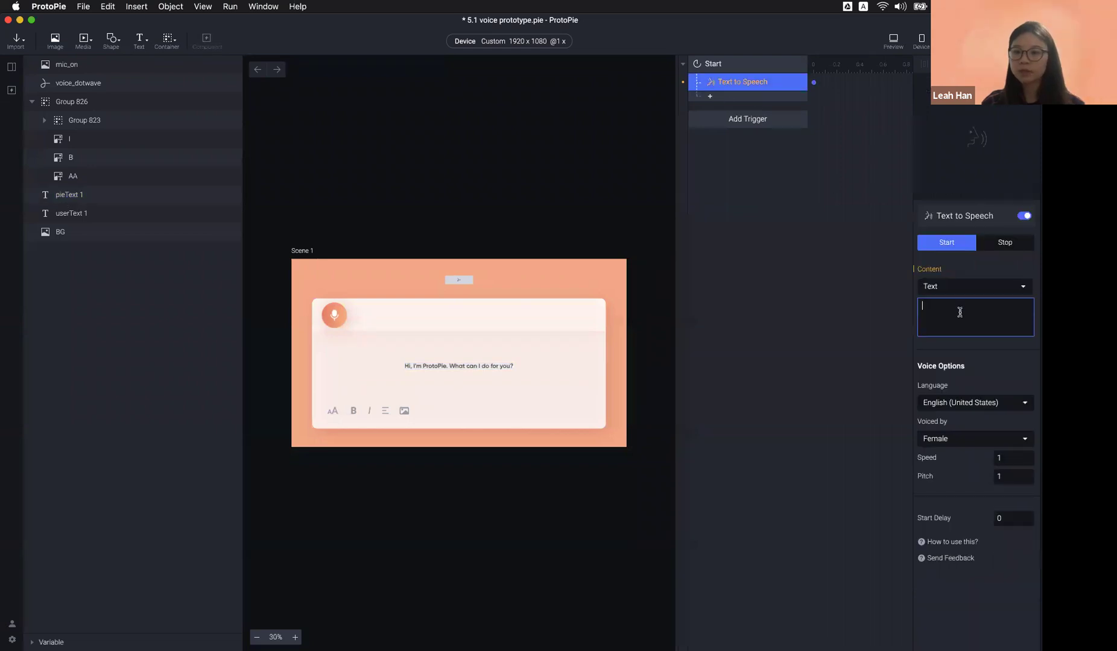
{"action": "key", "text": "cmd+v"}
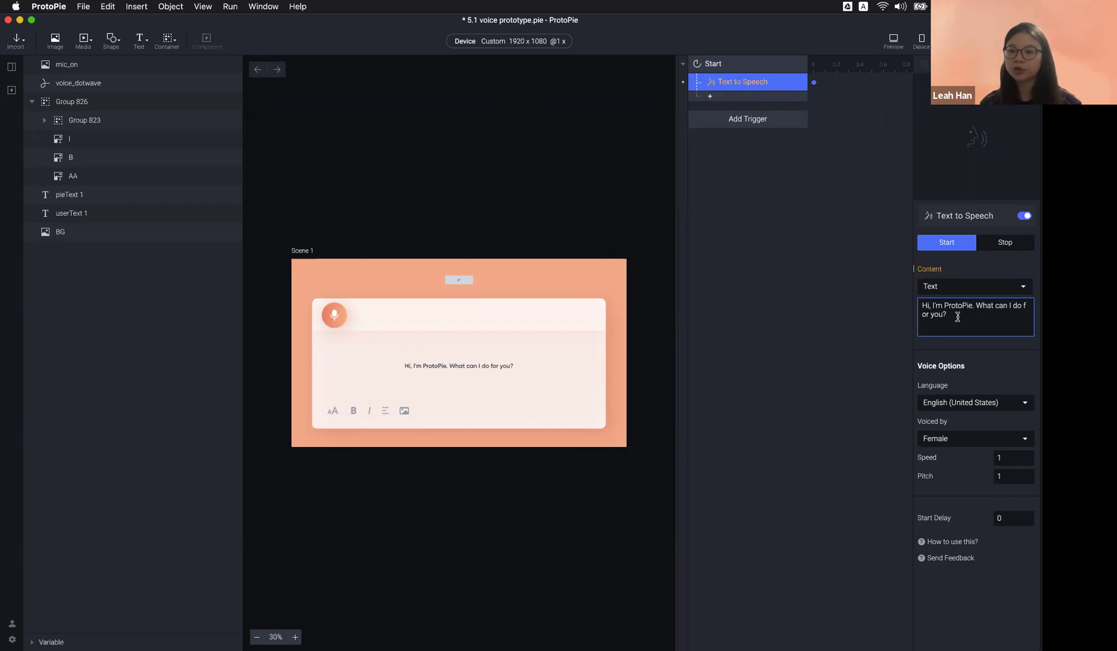
{"action": "triple_click", "coordinate": [932, 312]}
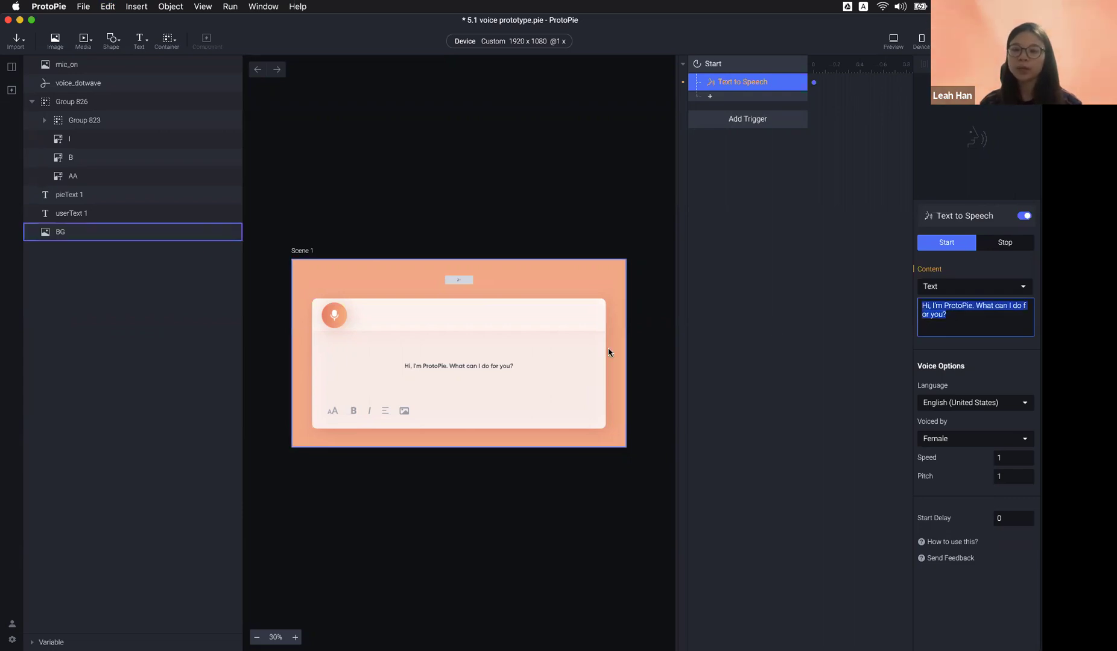
{"action": "left_click", "coordinate": [971, 316]}
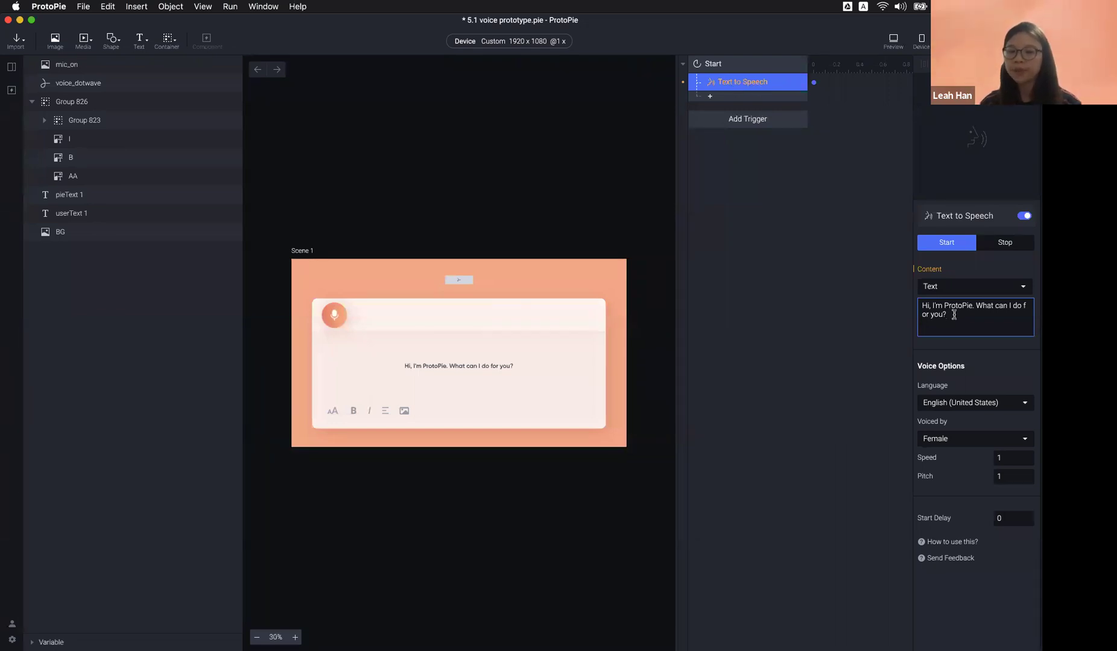
Step: Keep the Text to Speech language as English (United States) and set the voice to Male
{"action": "left_click", "coordinate": [989, 403]}
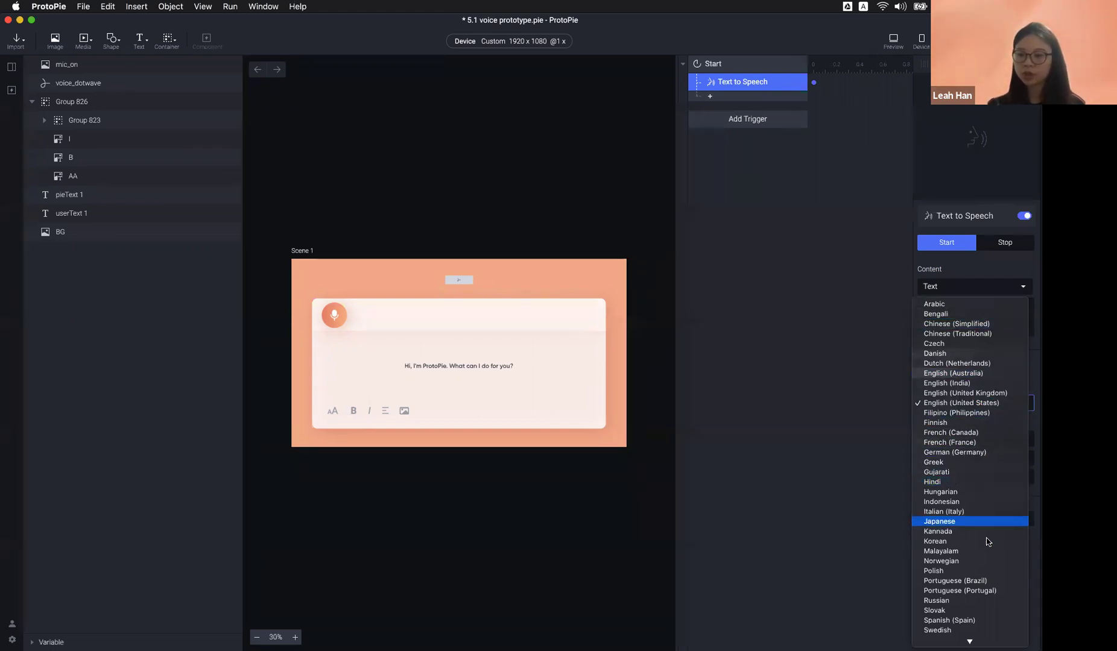
{"action": "scroll", "coordinate": [980, 570], "scroll_direction": "down", "scroll_amount": 2}
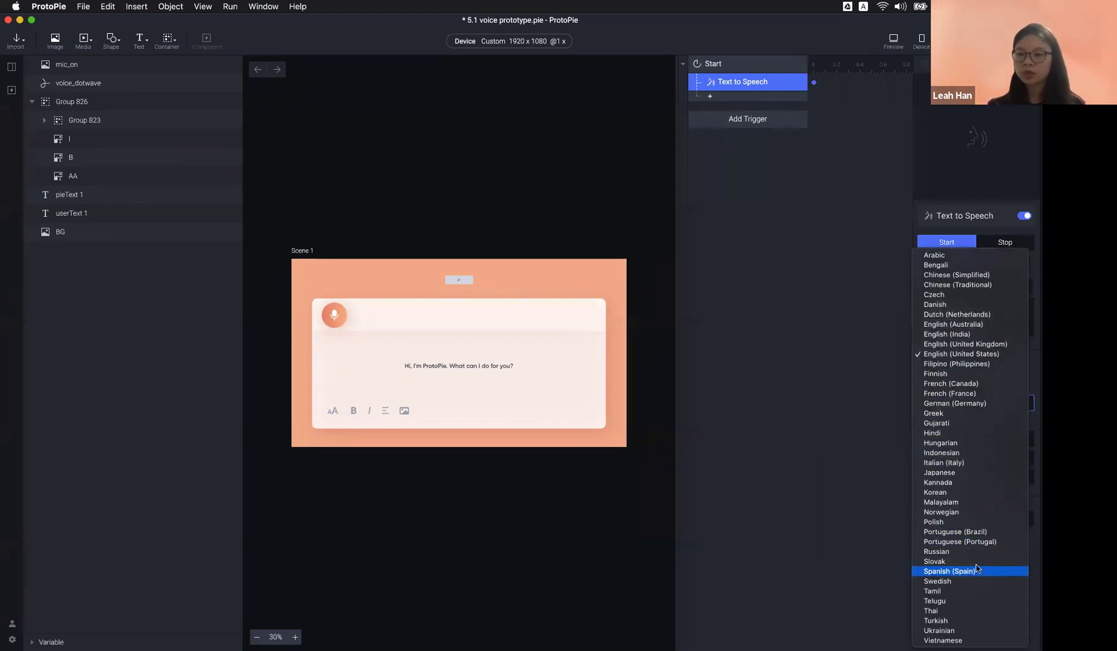
{"action": "left_click", "coordinate": [958, 356]}
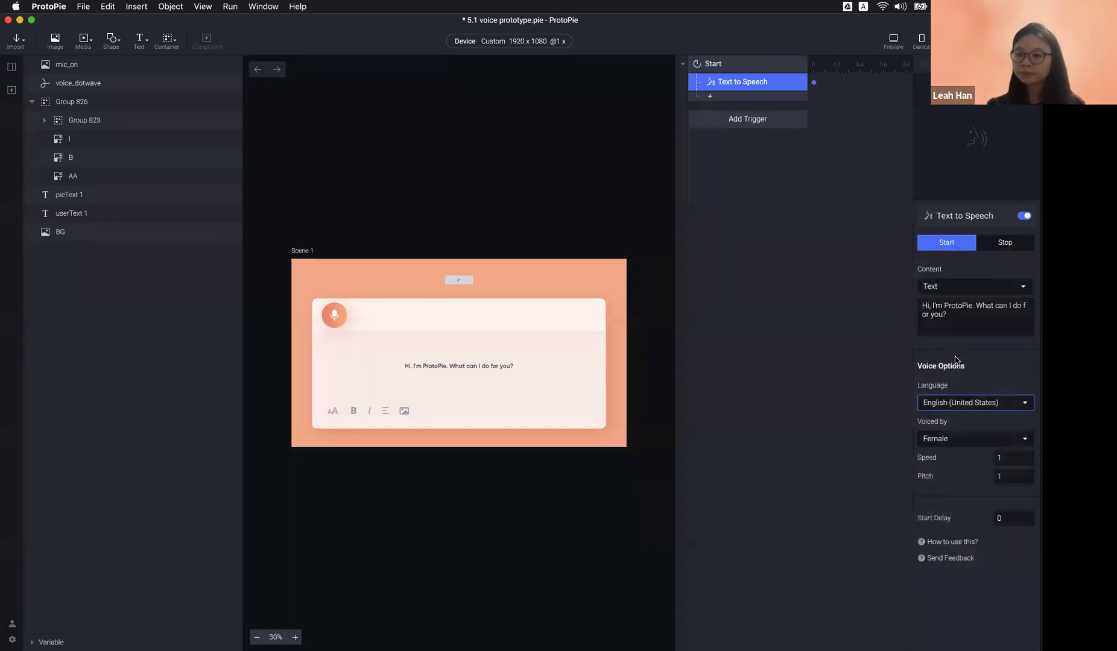
{"action": "left_click", "coordinate": [967, 442]}
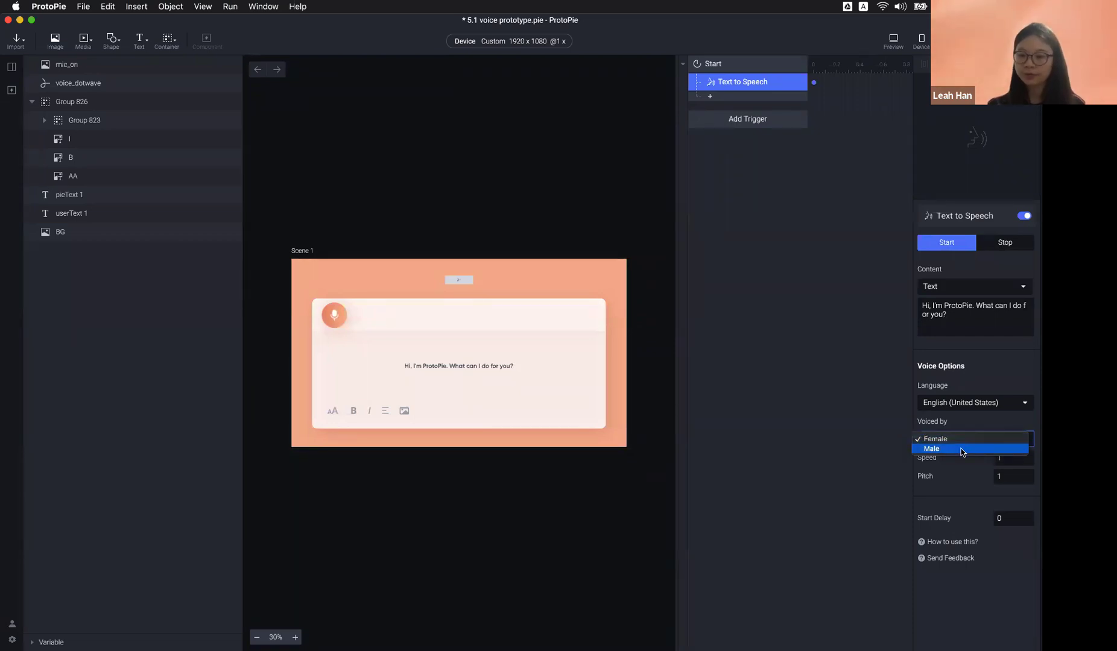
{"action": "left_click", "coordinate": [963, 449]}
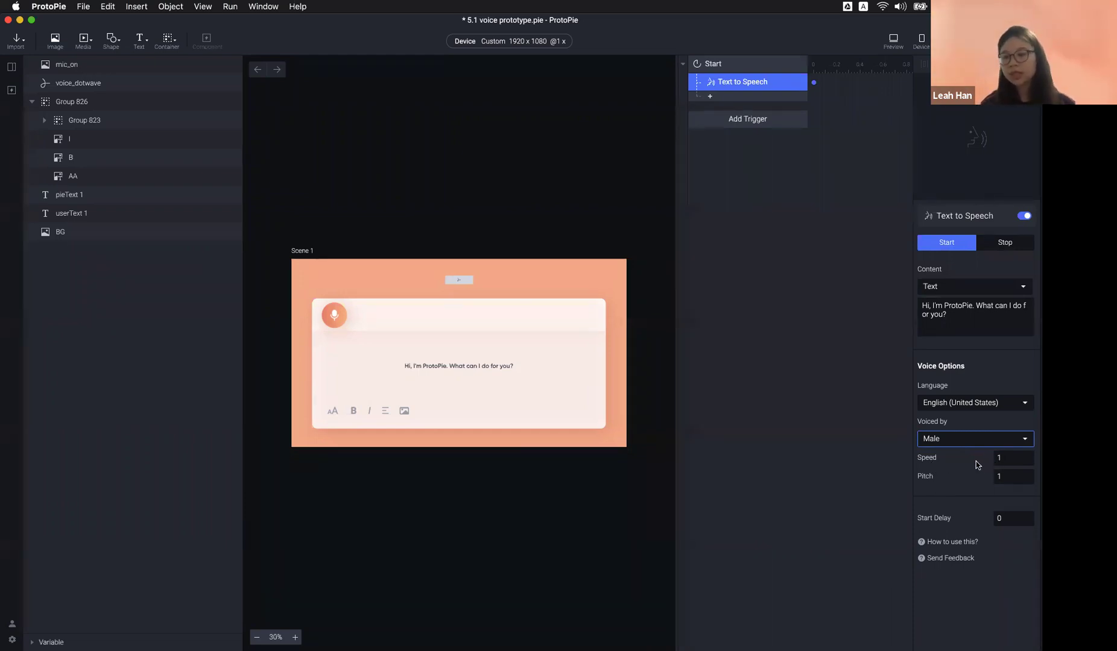
Step: Try other pitch values for the Text to Speech voice, such as 0.5 and 2, and return the pitch to 1
{"action": "left_click", "coordinate": [1011, 454]}
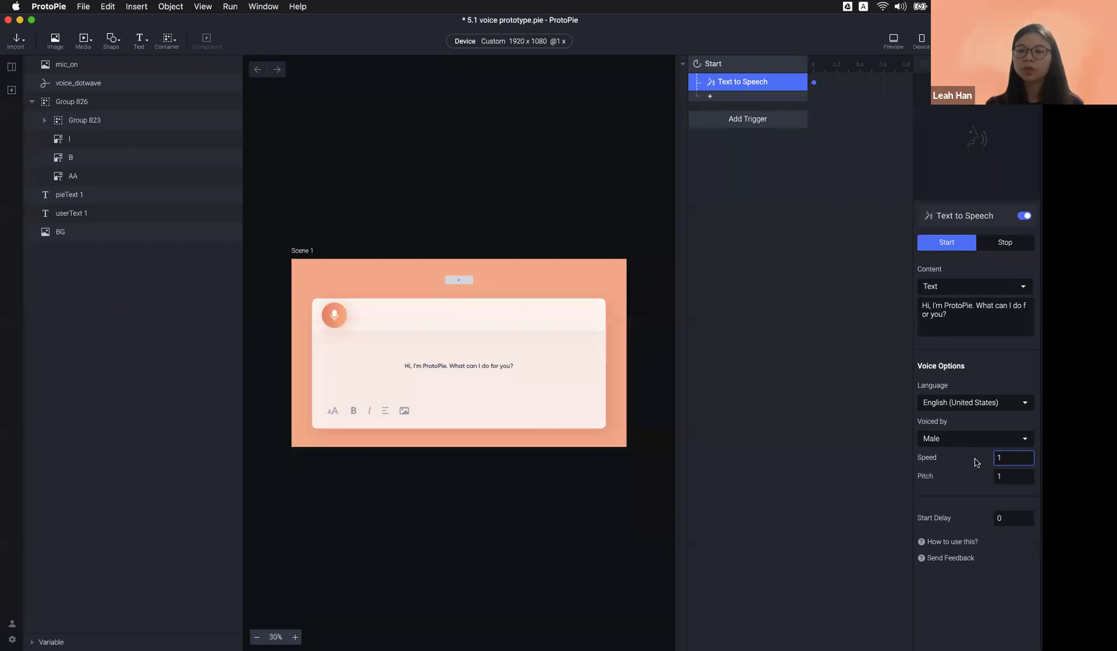
{"action": "key", "text": "Return"}
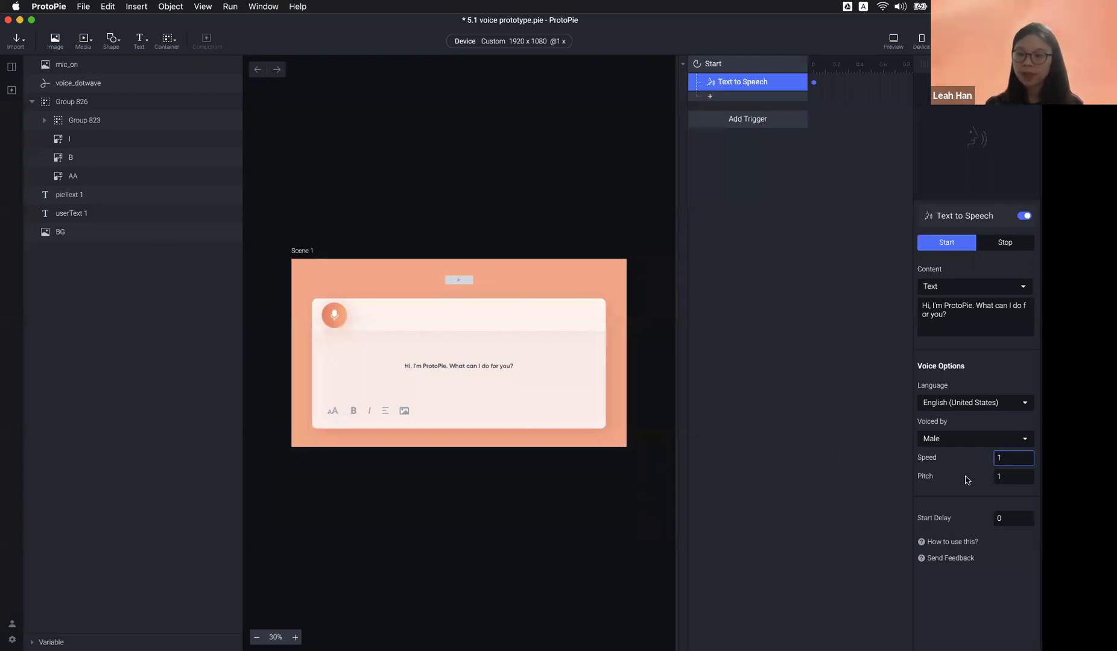
{"action": "left_click", "coordinate": [1004, 476]}
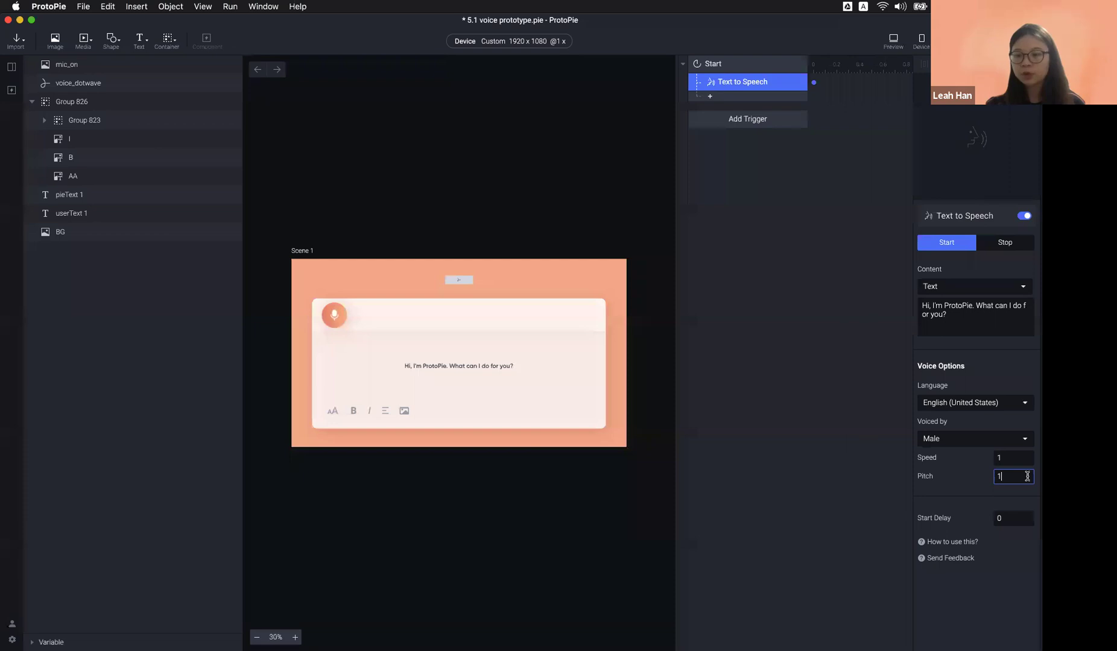
{"action": "key", "text": "BackSpace"}
{"action": "type", "text": "0.5"}
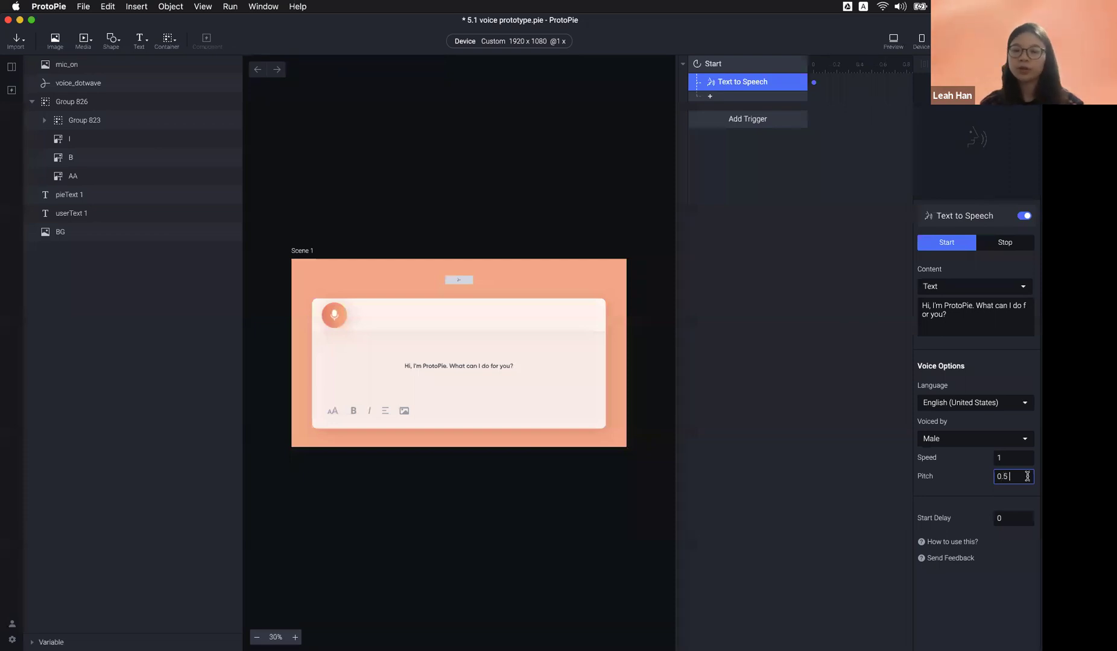
{"action": "type", "text": " -2"}
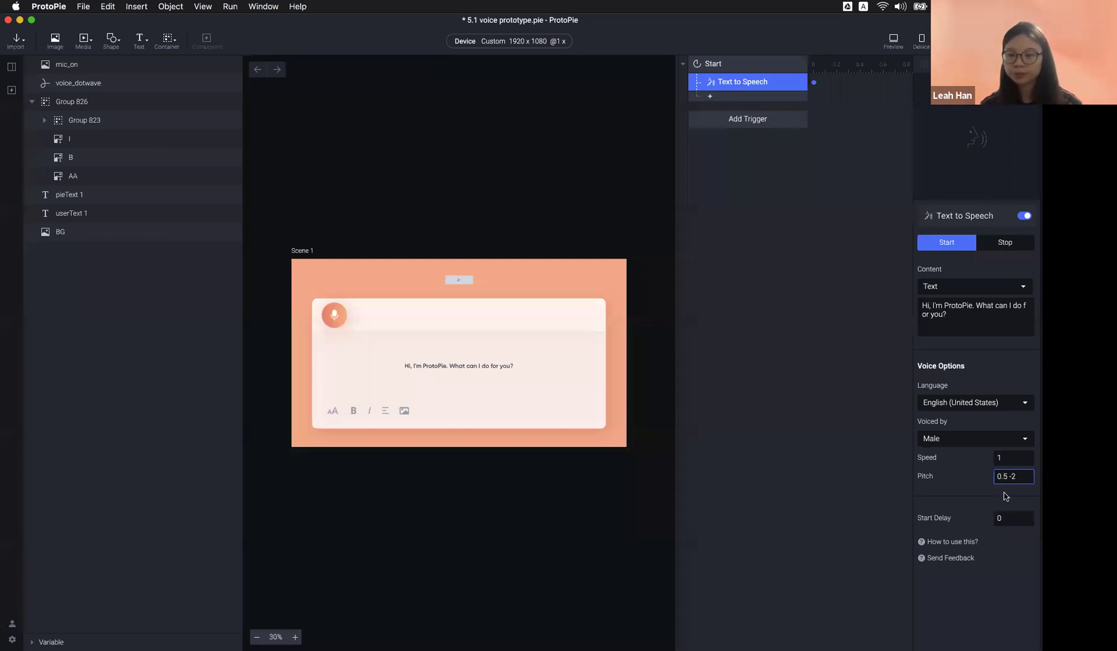
{"action": "key", "text": "BackSpace"}
{"action": "key", "text": "BackSpace"}
{"action": "key", "text": "BackSpace"}
{"action": "key", "text": "BackSpace"}
{"action": "key", "text": "BackSpace"}
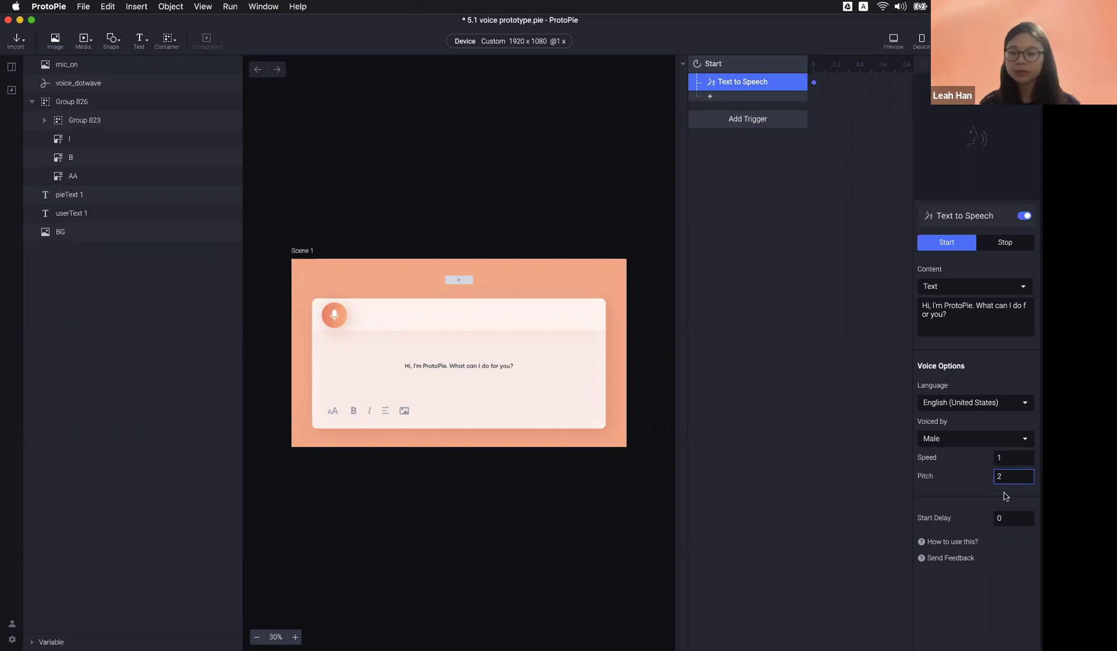
{"action": "left_click", "coordinate": [1000, 490]}
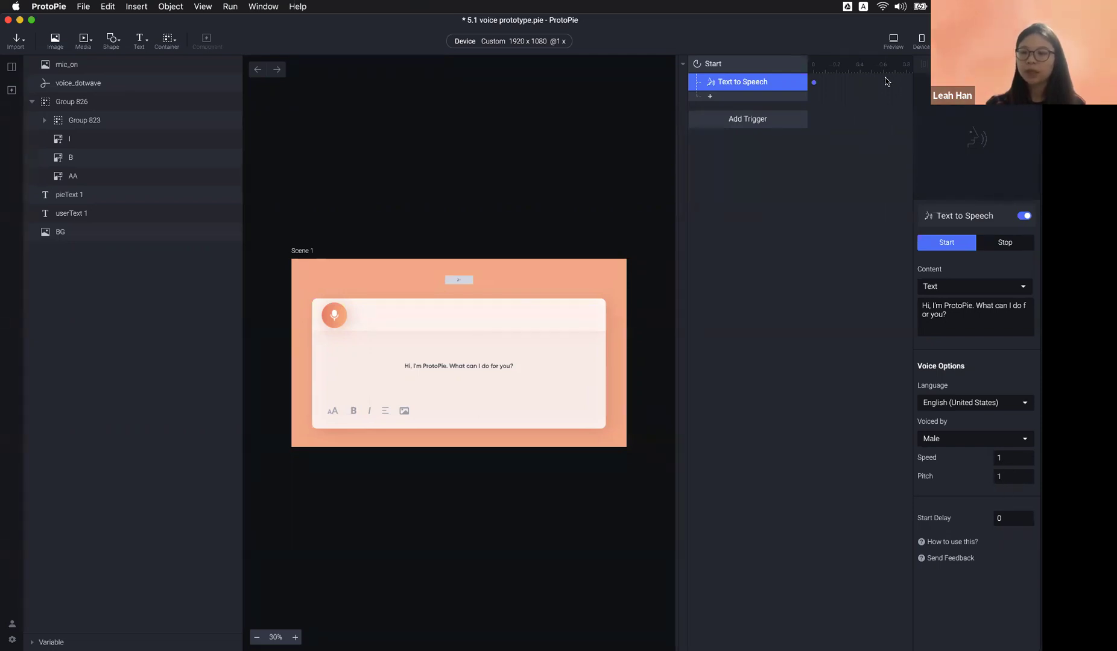
Step: Preview the prototype to check the spoken greeting at start, and close the preview
{"action": "left_click", "coordinate": [894, 40]}
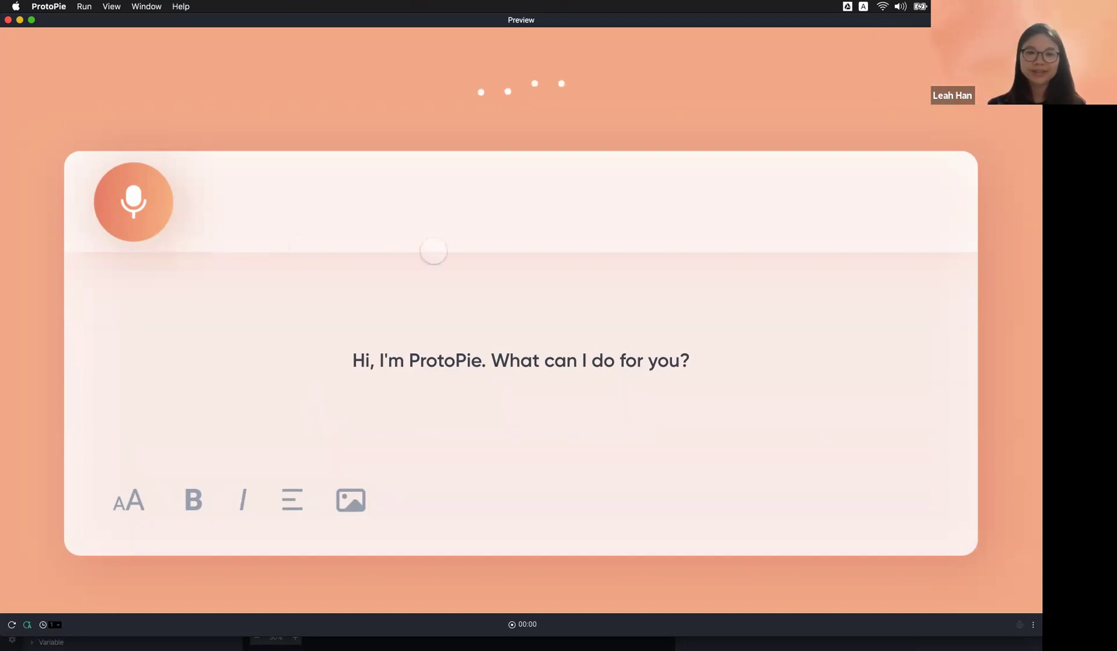
{"action": "left_click", "coordinate": [7, 20]}
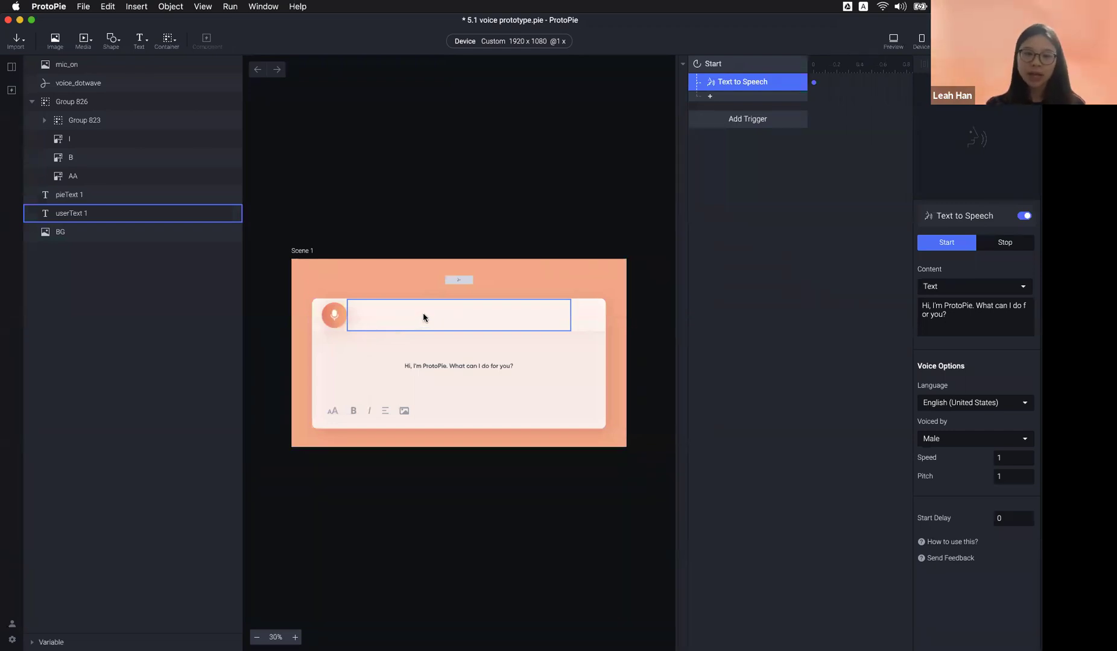
Step: Add a Tap trigger on the mic_on image with a Speech Recognition response that starts listening in English (United States)
{"action": "left_click", "coordinate": [330, 320]}
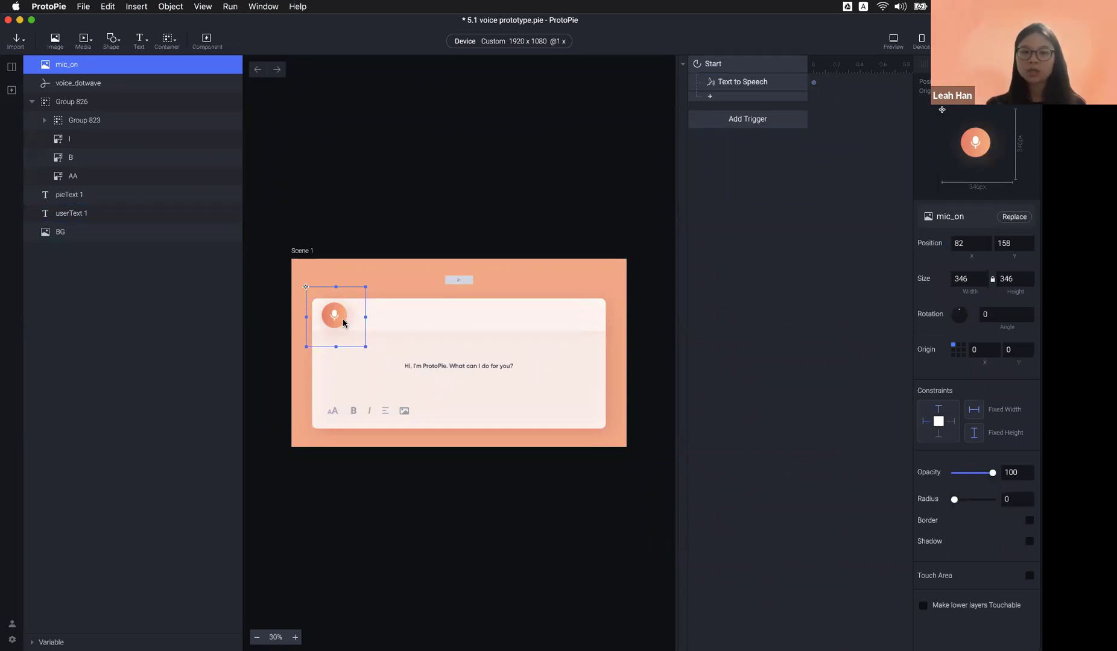
{"action": "left_click", "coordinate": [737, 124]}
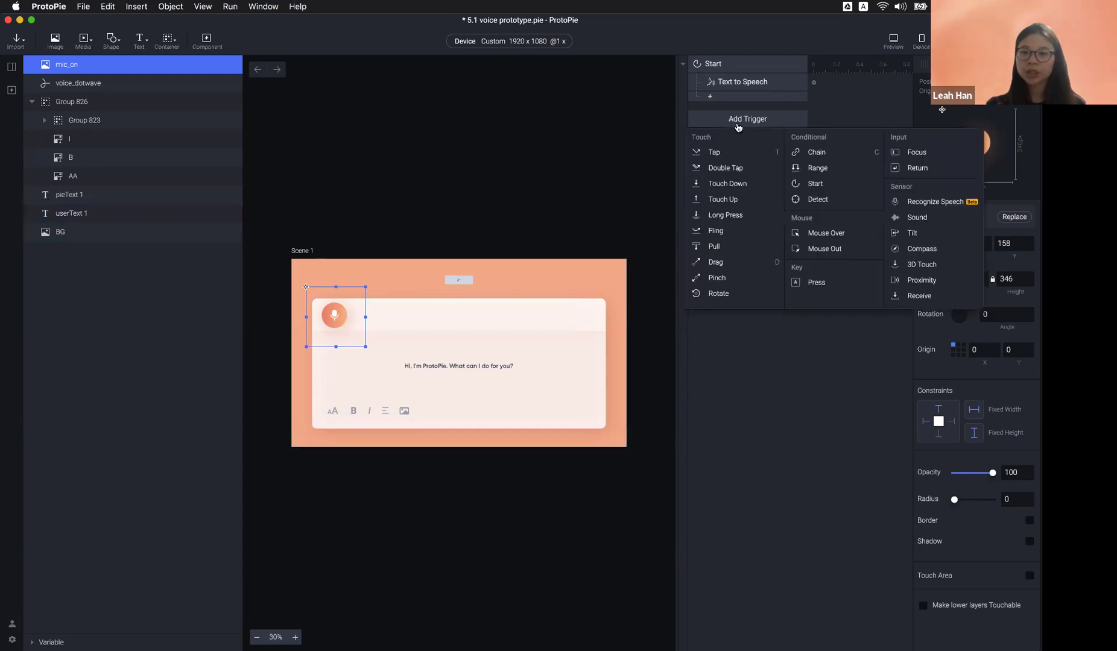
{"action": "left_click", "coordinate": [738, 154]}
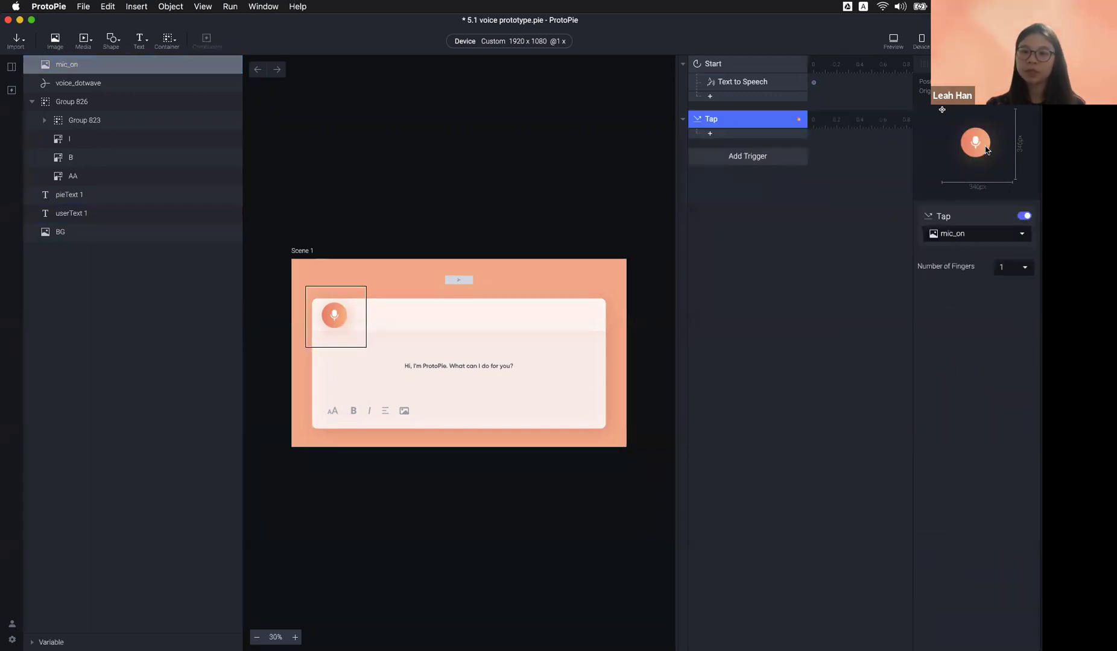
{"action": "left_click", "coordinate": [722, 135]}
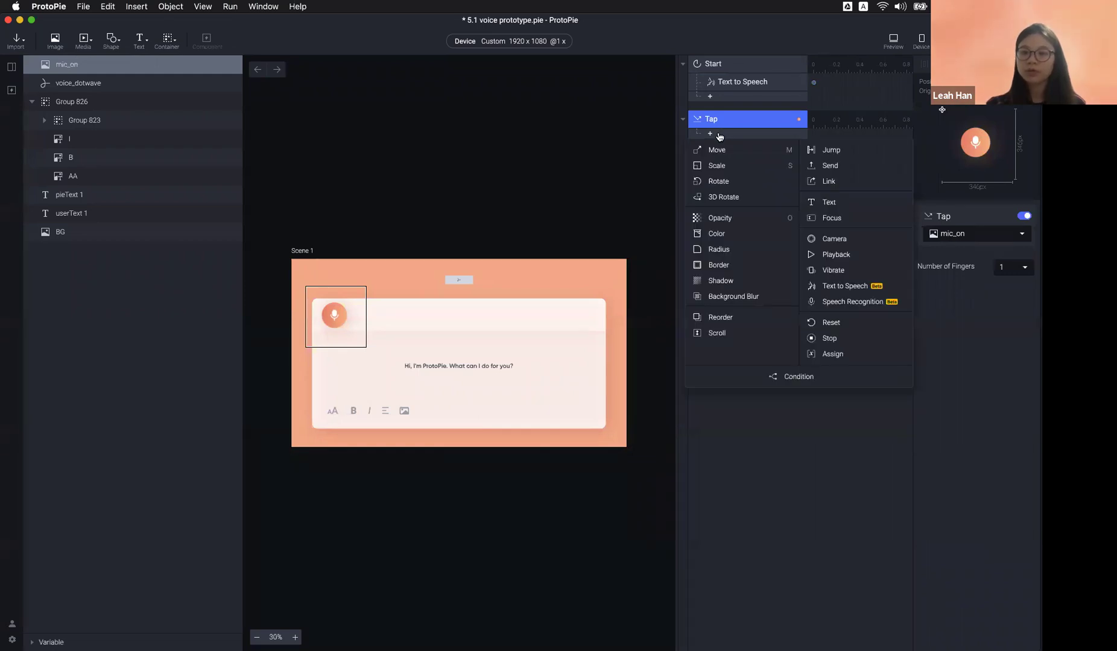
{"action": "left_click", "coordinate": [852, 302]}
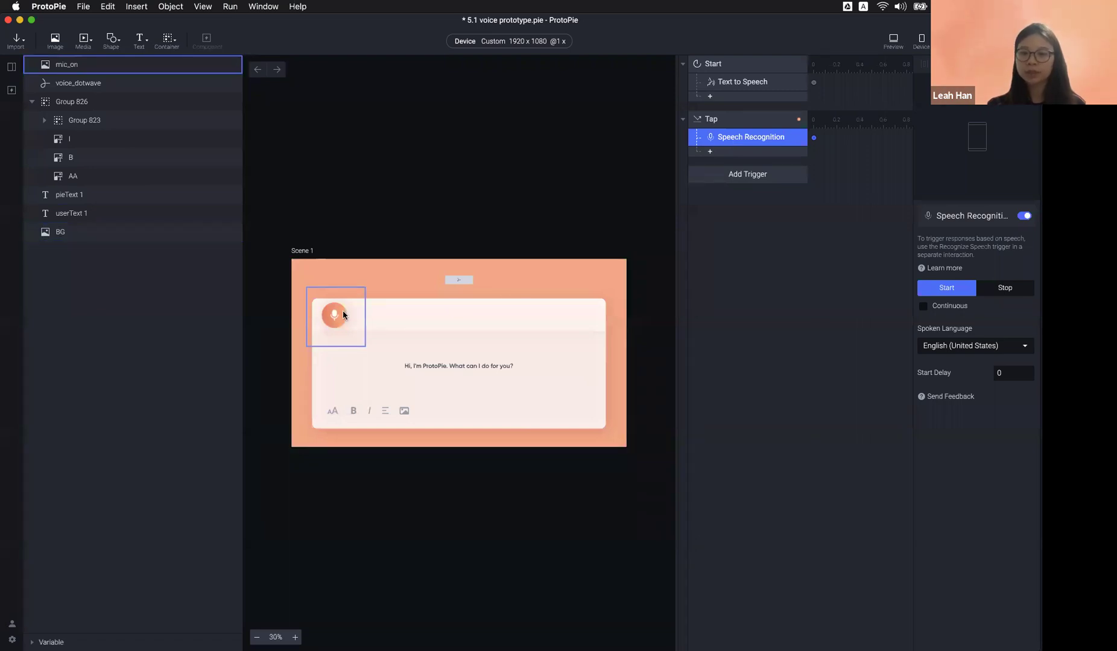
{"action": "left_click", "coordinate": [949, 351]}
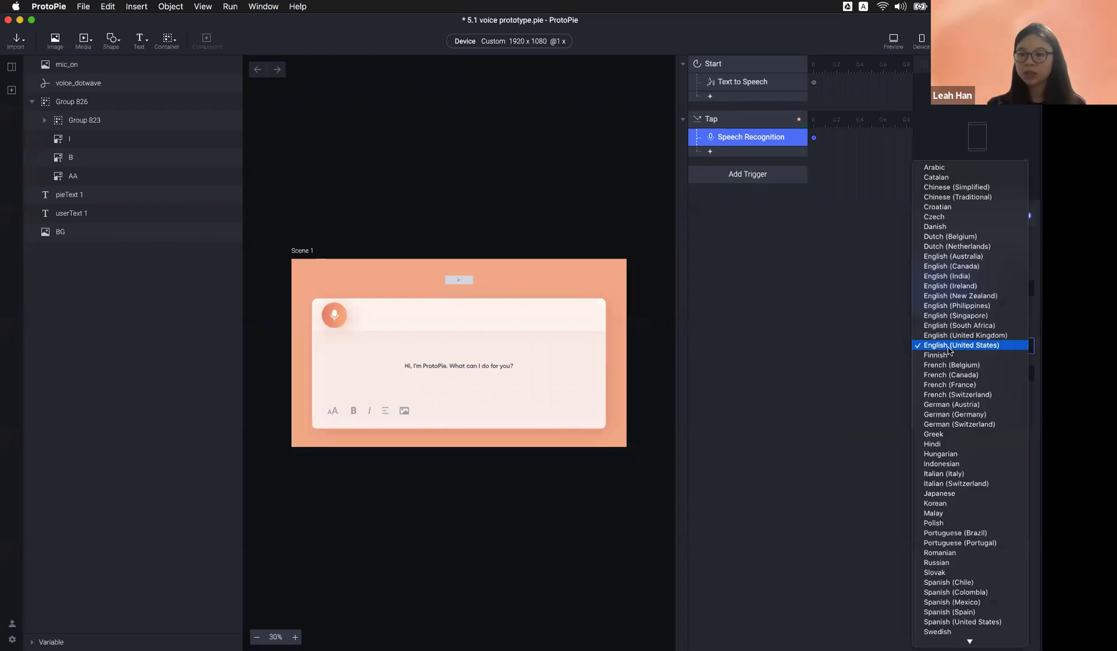
{"action": "left_click", "coordinate": [948, 347]}
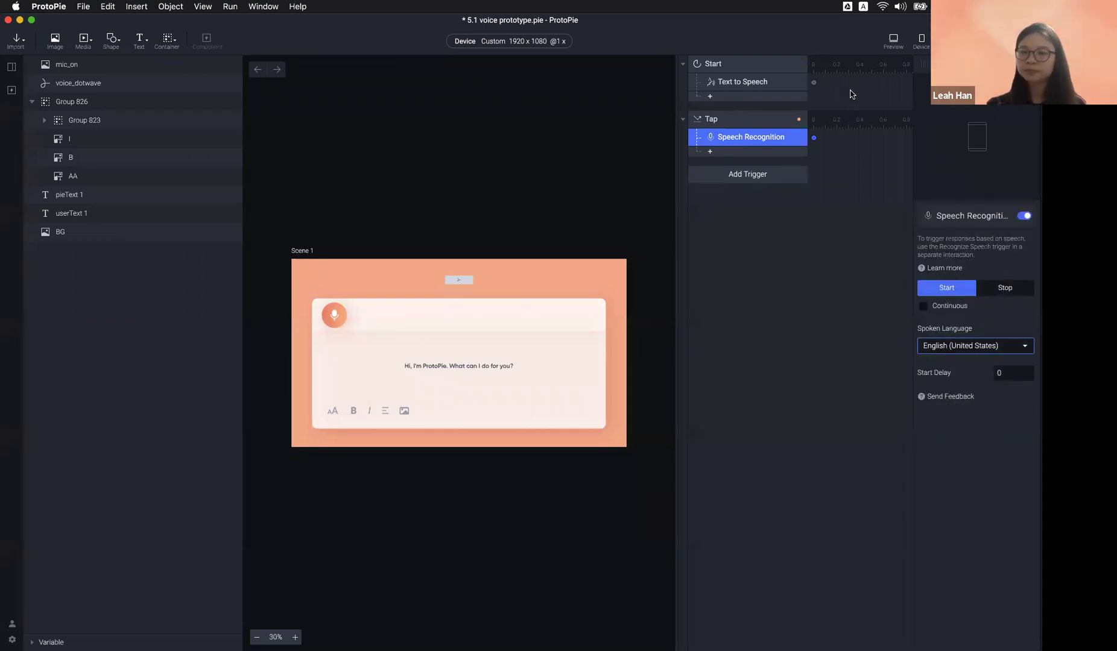
Step: Preview the prototype, tap the microphone to test speech recognition, and close the preview
{"action": "key", "text": "super+p"}
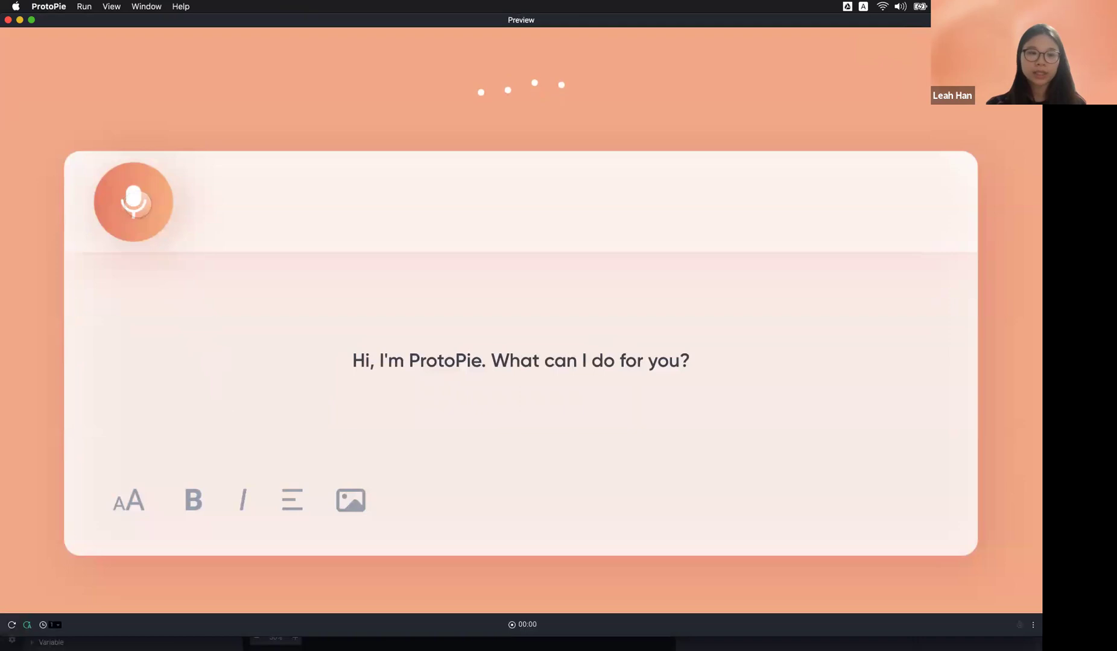
{"action": "left_click", "coordinate": [134, 202]}
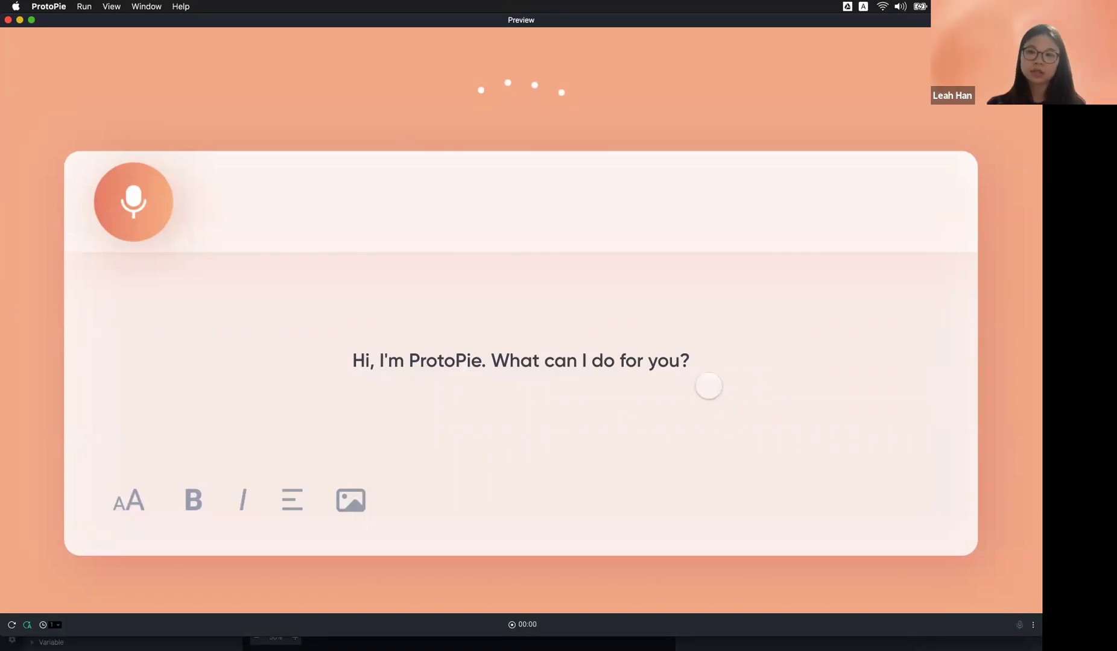
{"action": "left_click", "coordinate": [8, 20]}
Step: Add a Recognize Speech trigger with a Text response
{"action": "left_click", "coordinate": [803, 287]}
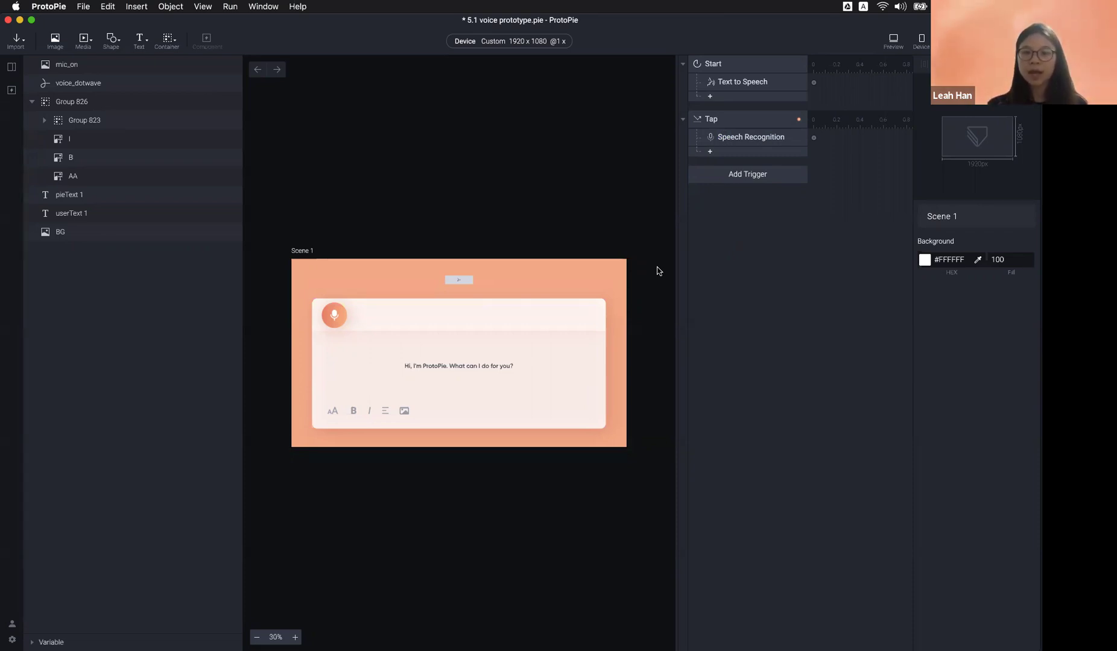
{"action": "left_click", "coordinate": [497, 316]}
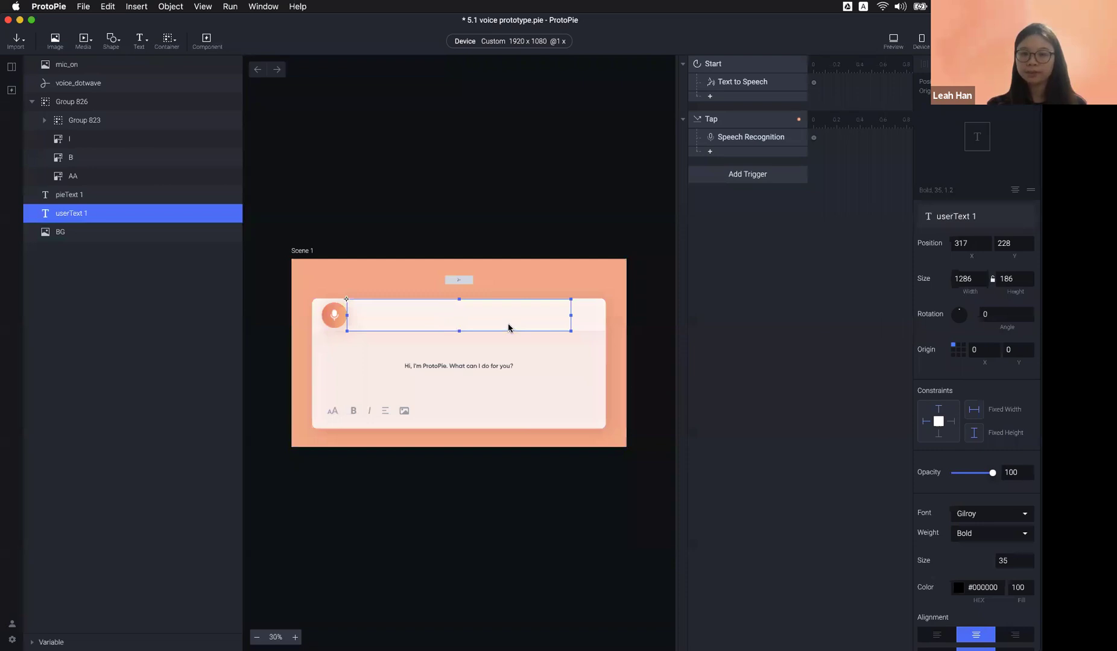
{"action": "left_click", "coordinate": [754, 176]}
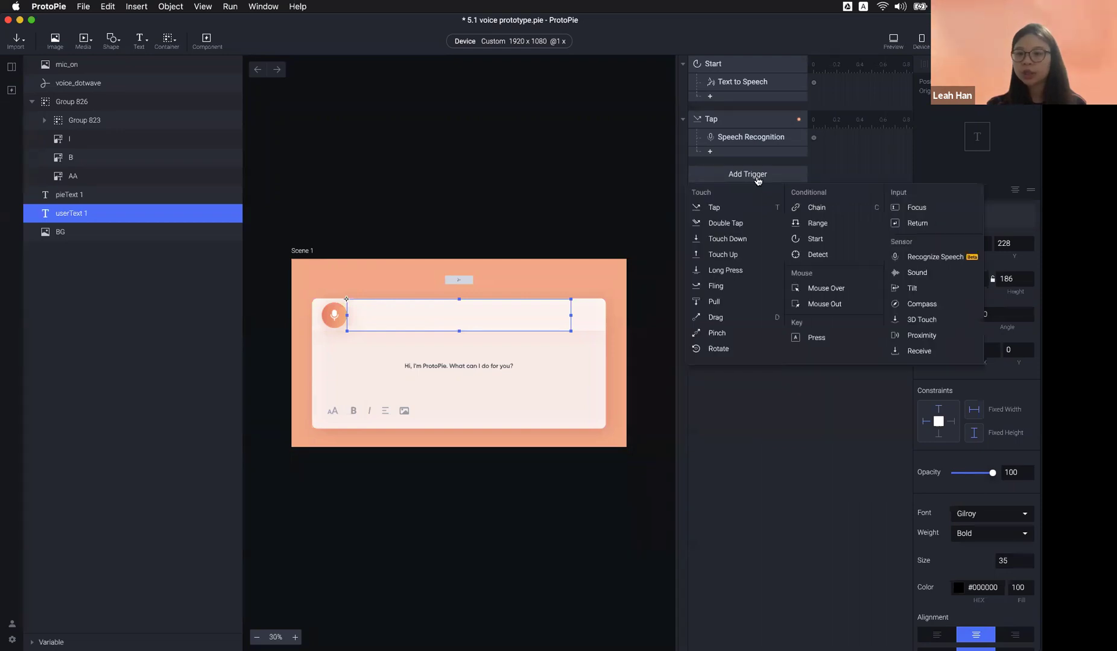
{"action": "left_click", "coordinate": [936, 256]}
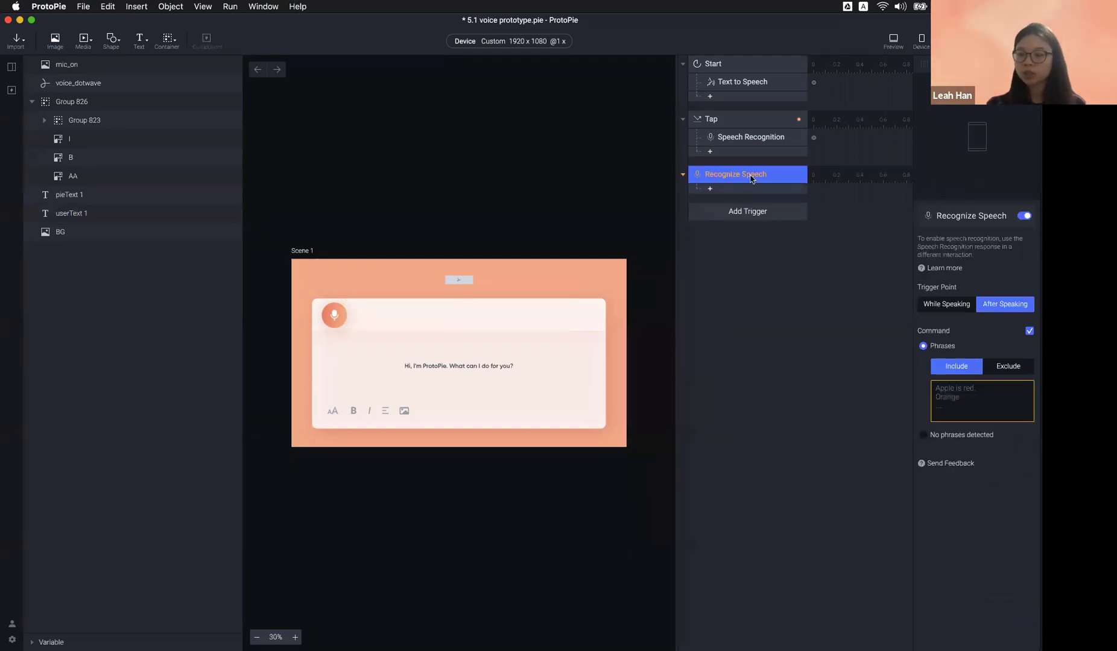
{"action": "left_click", "coordinate": [741, 194]}
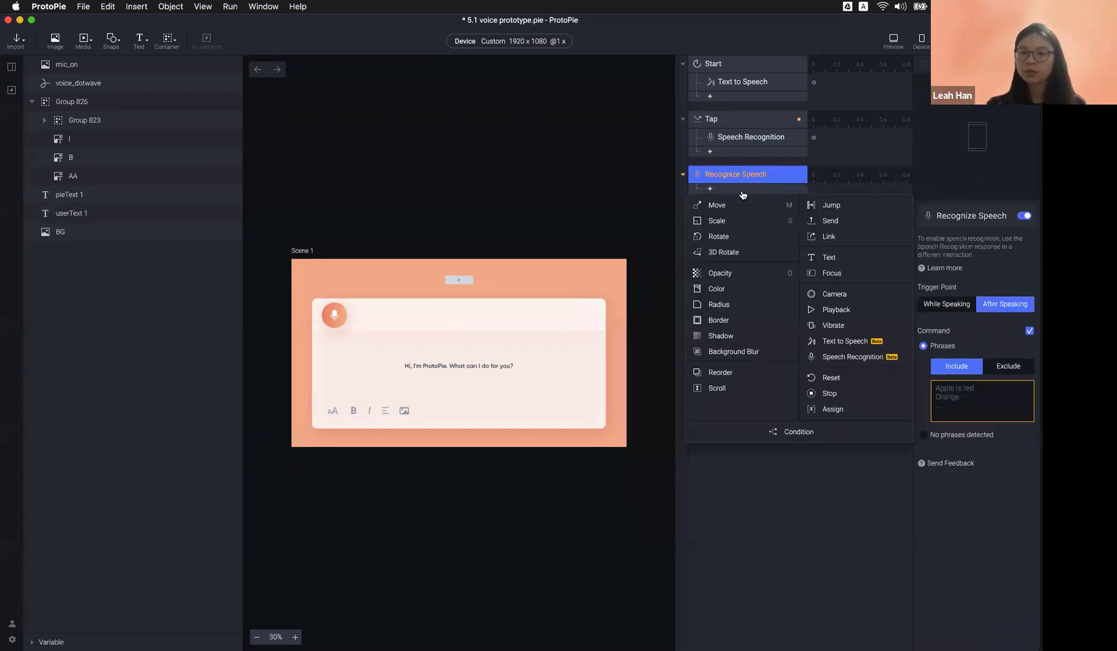
{"action": "left_click", "coordinate": [846, 273]}
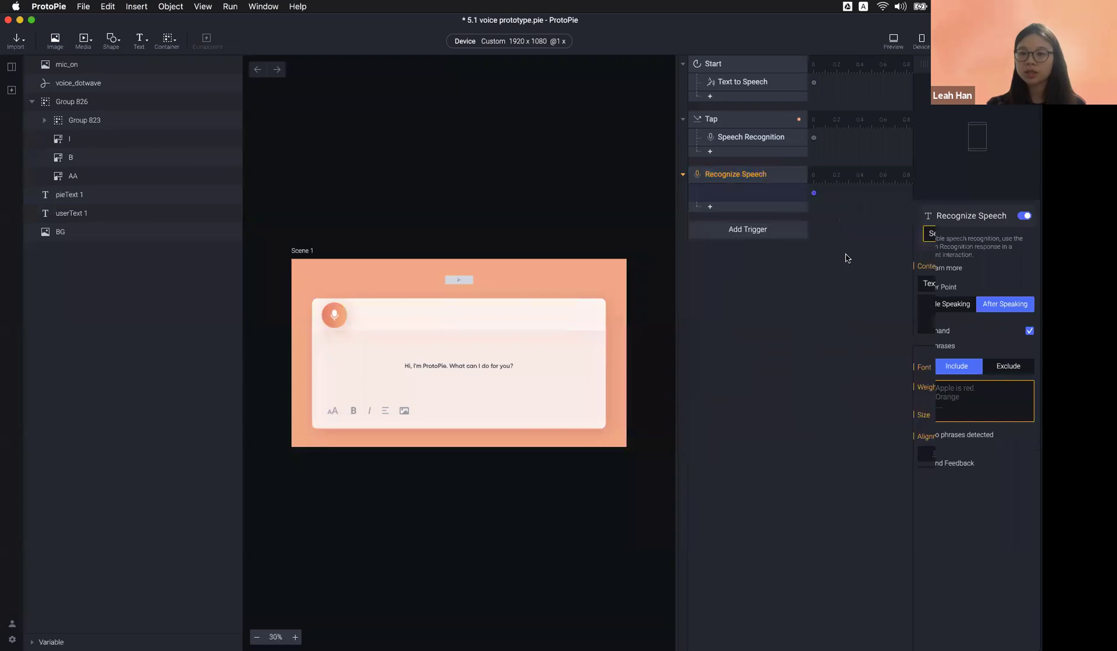
Step: Set the Recognize Speech trigger to fire while speaking, with Command turned off
{"action": "left_click", "coordinate": [752, 179]}
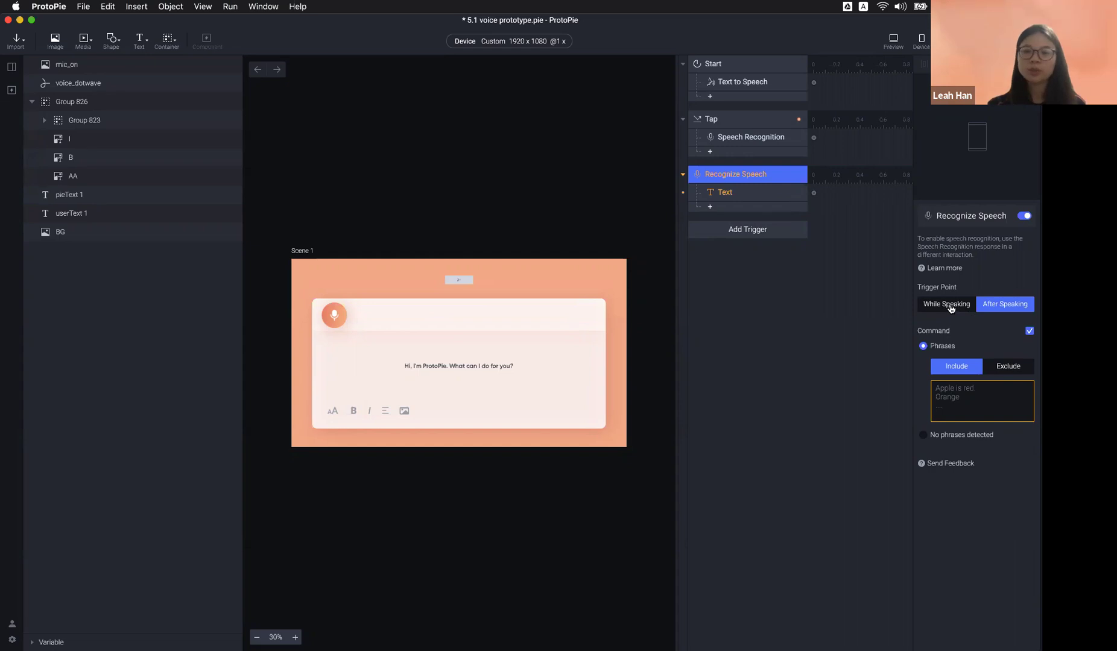
{"action": "left_click", "coordinate": [951, 309]}
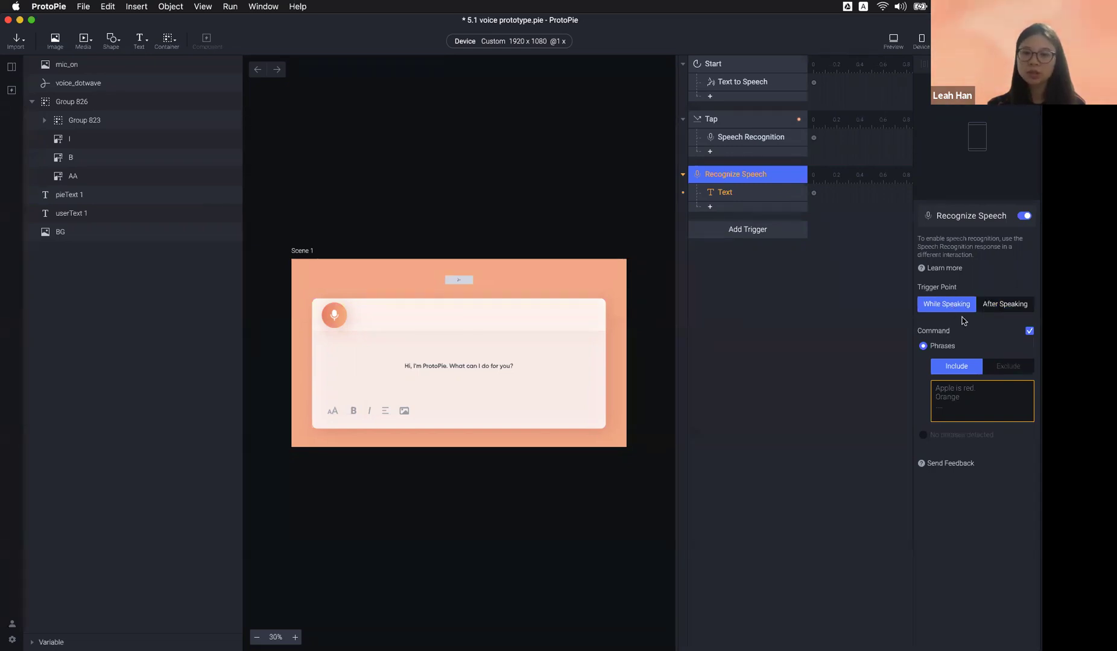
{"action": "left_click", "coordinate": [1030, 333]}
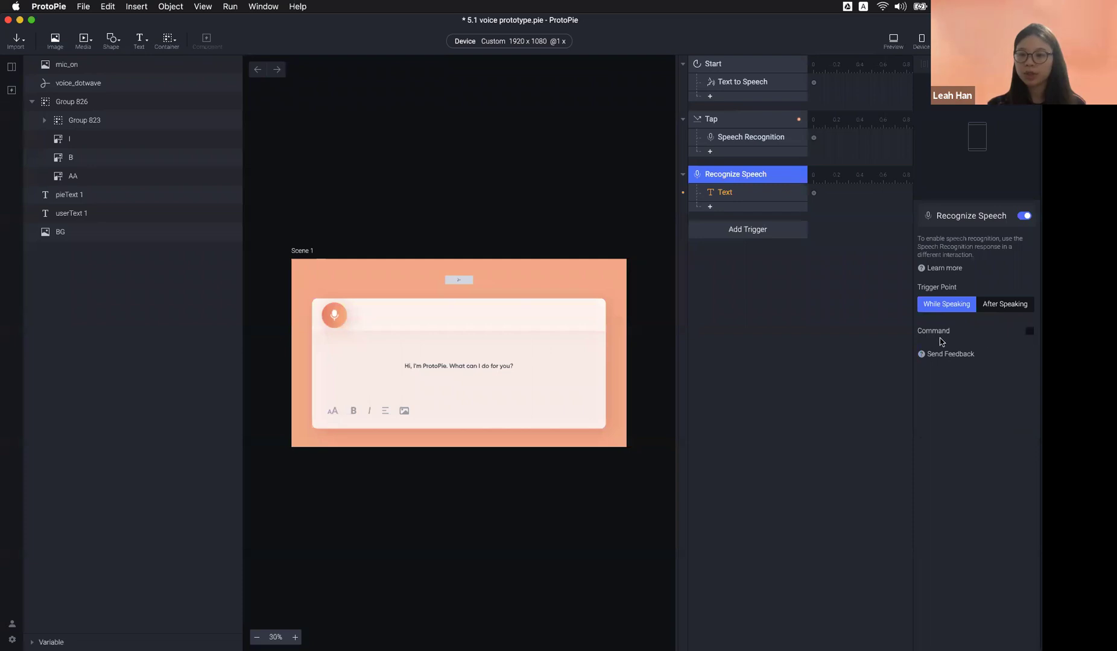
Step: Assign the Text response under Recognize Speech to the userText 1 layer
{"action": "left_click", "coordinate": [749, 193]}
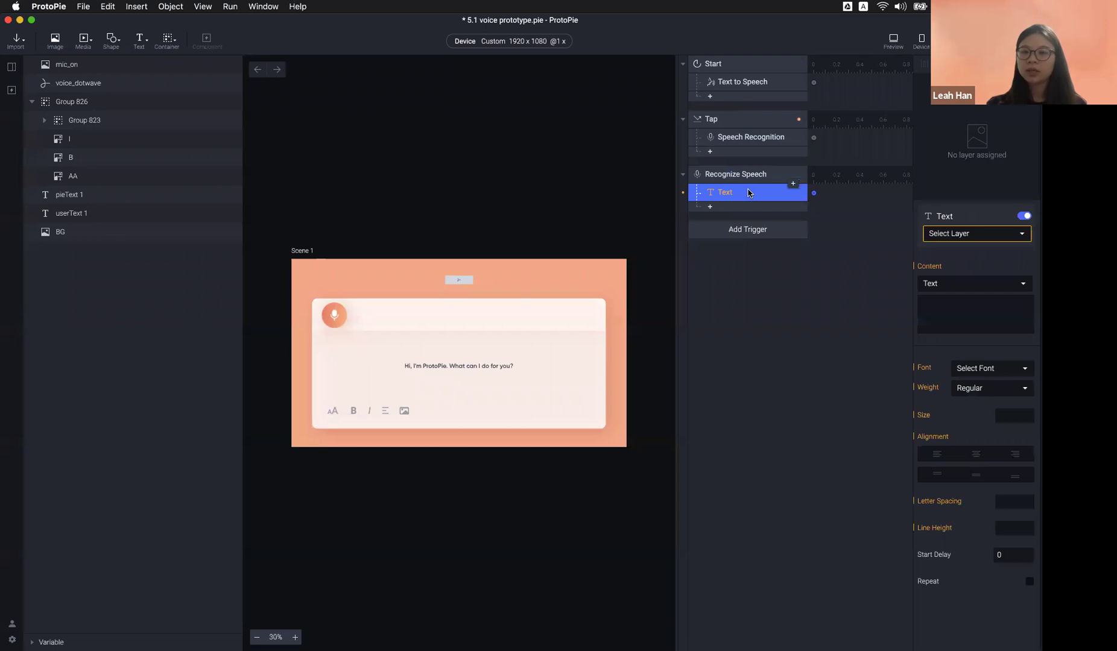
{"action": "left_click", "coordinate": [946, 235]}
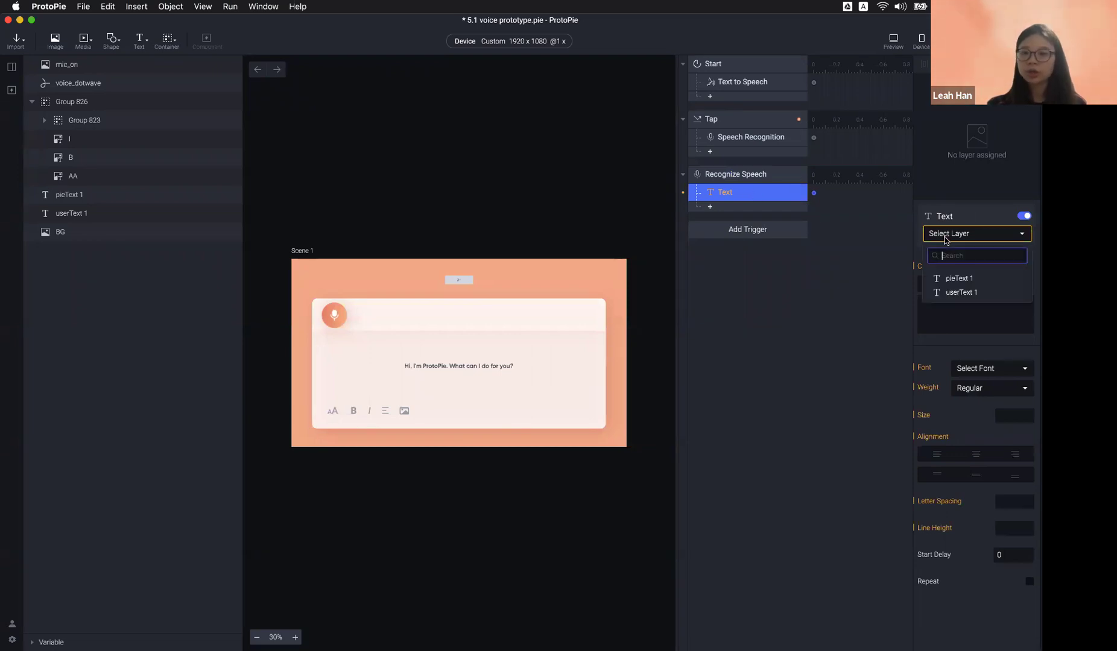
{"action": "left_click", "coordinate": [978, 293]}
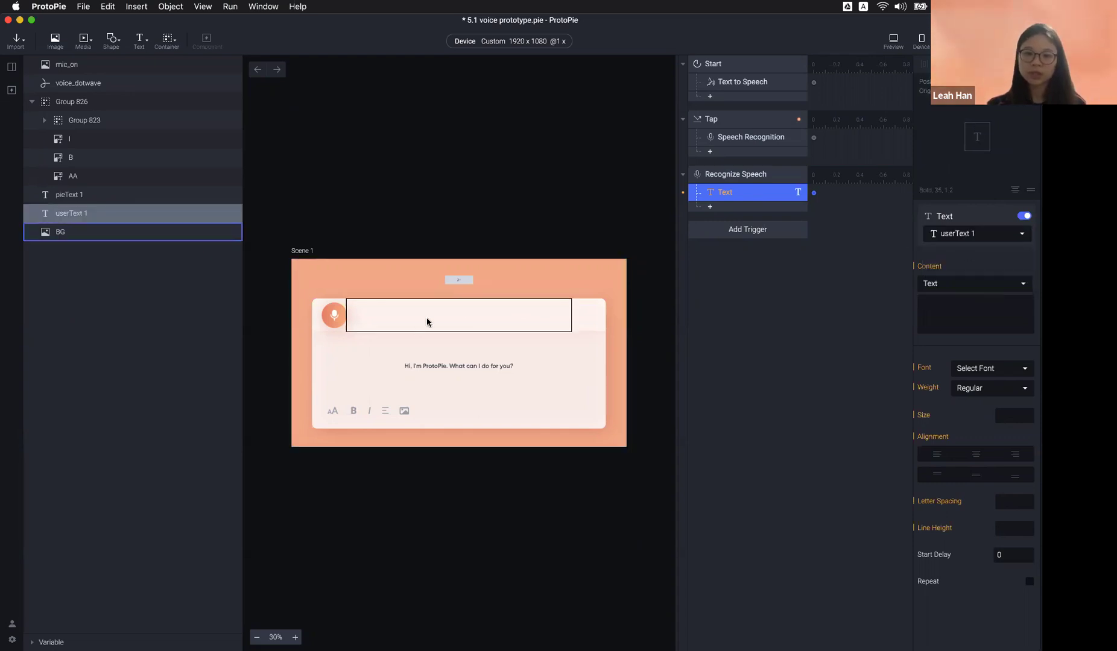
Step: Make the userText 1 Text response's content a formula with the variable $voiceTranscript
{"action": "left_click", "coordinate": [959, 302]}
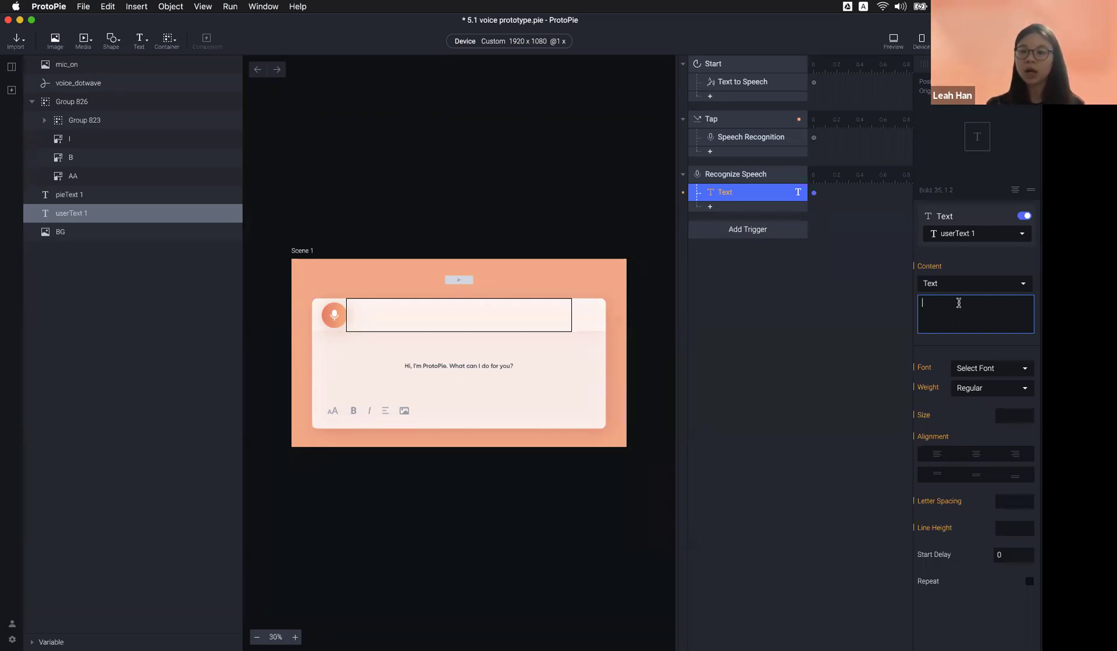
{"action": "left_click", "coordinate": [962, 287]}
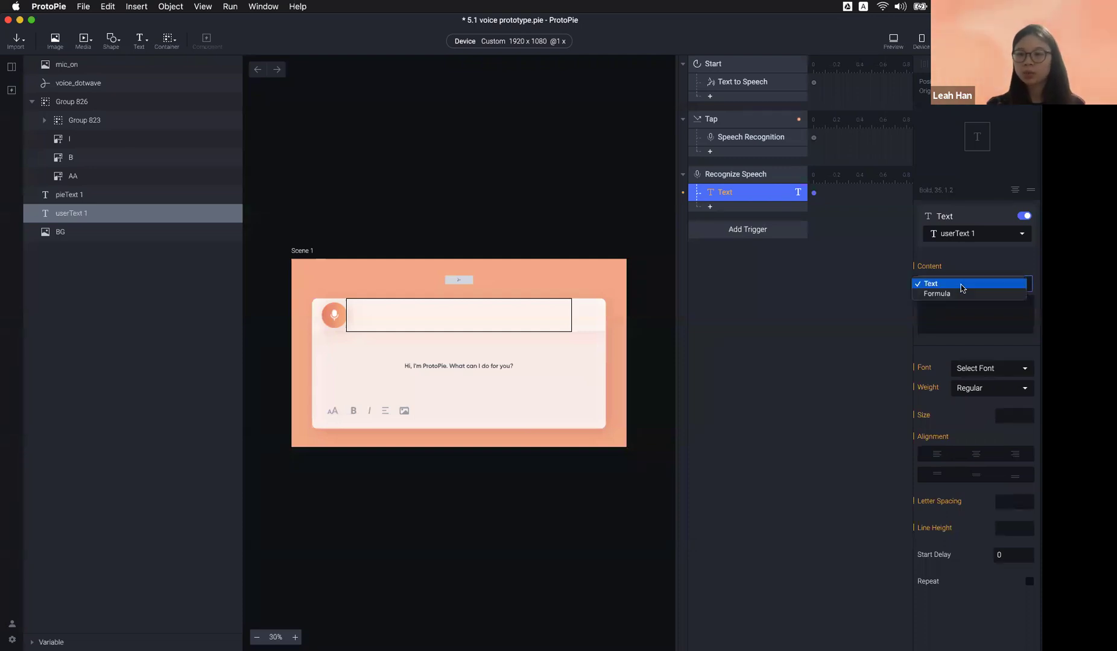
{"action": "left_click", "coordinate": [959, 293]}
{"action": "left_click", "coordinate": [977, 300]}
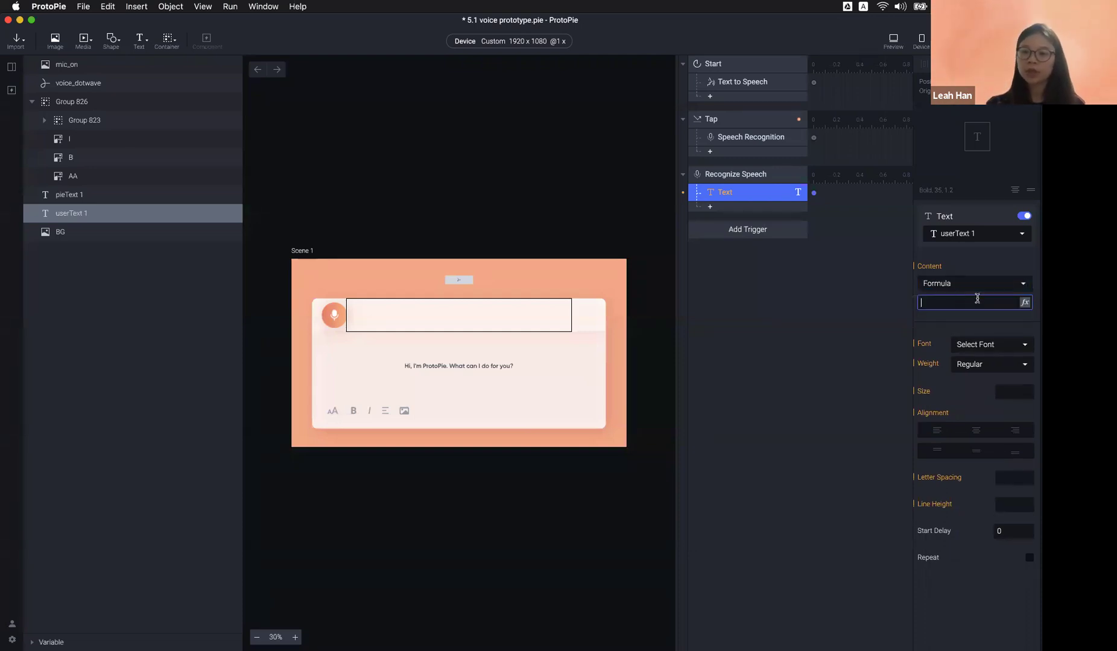
{"action": "left_click", "coordinate": [1025, 304]}
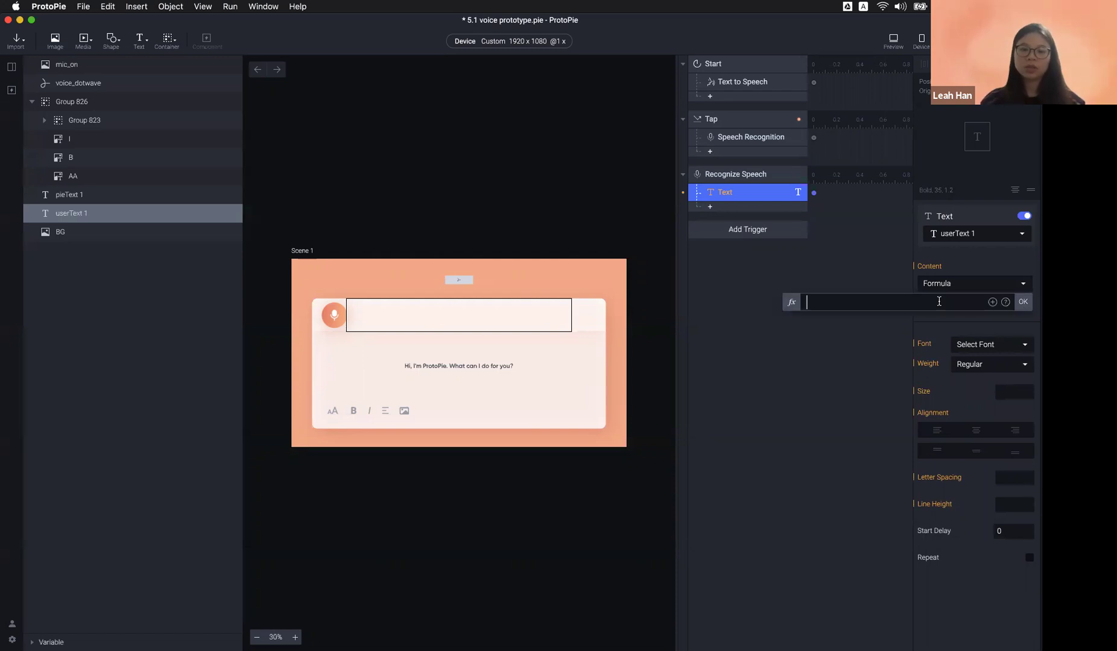
{"action": "type", "text": "$"}
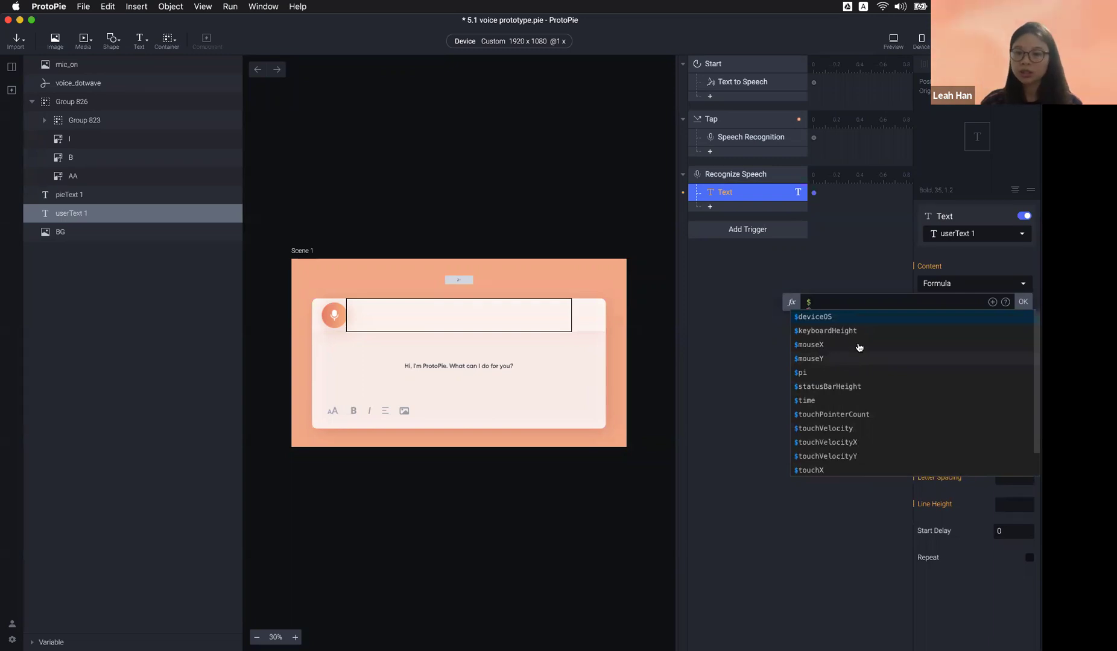
{"action": "scroll", "coordinate": [857, 417], "scroll_direction": "down", "scroll_amount": 1}
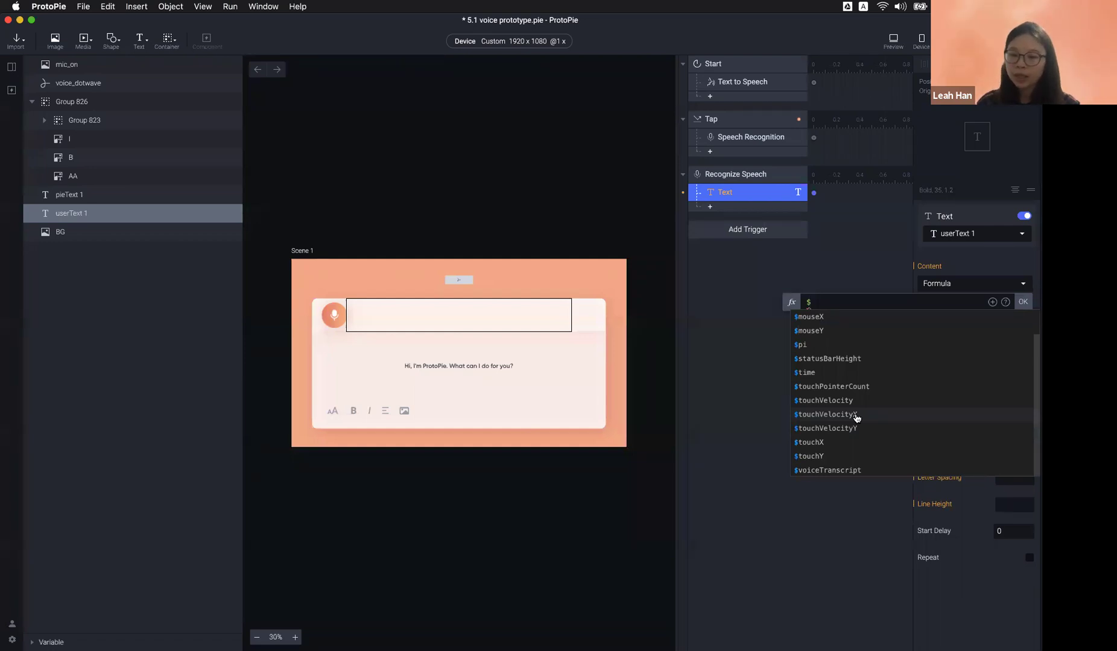
{"action": "left_click", "coordinate": [847, 471]}
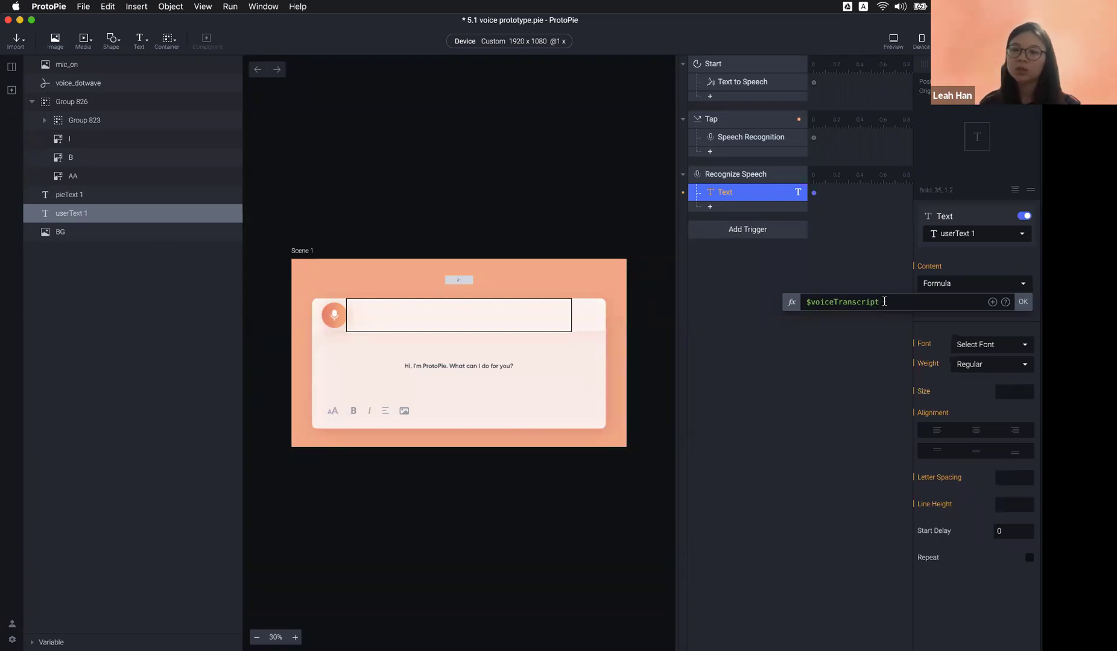
{"action": "left_click", "coordinate": [1025, 303]}
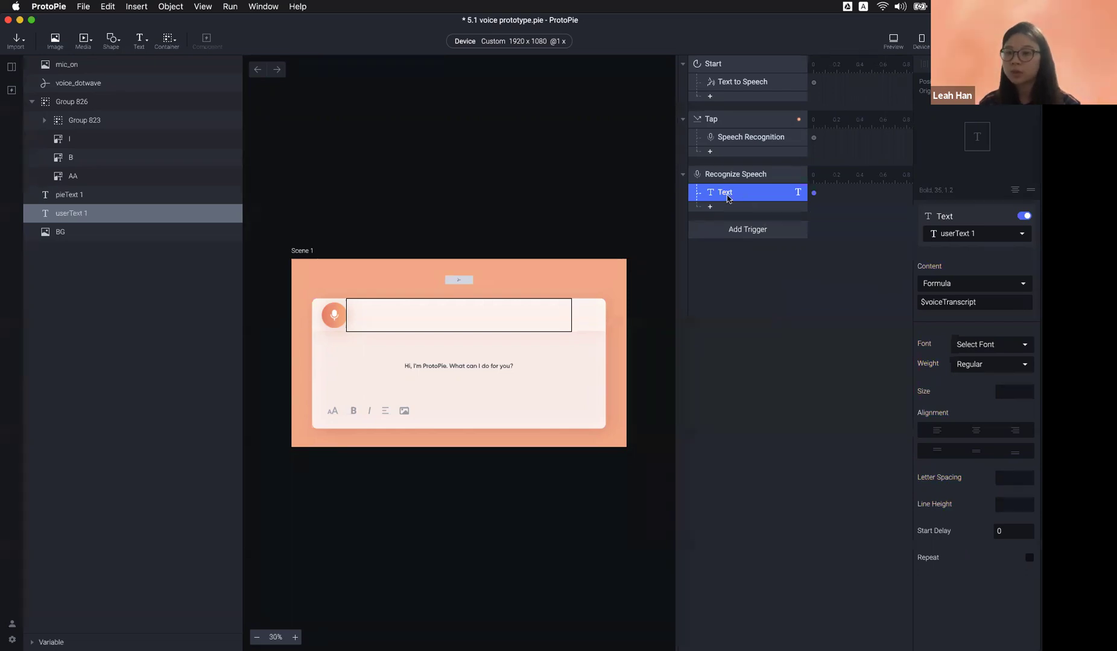
Step: Preview the prototype, tap the microphone to test the live speech transcript, and close the preview
{"action": "left_click", "coordinate": [467, 328]}
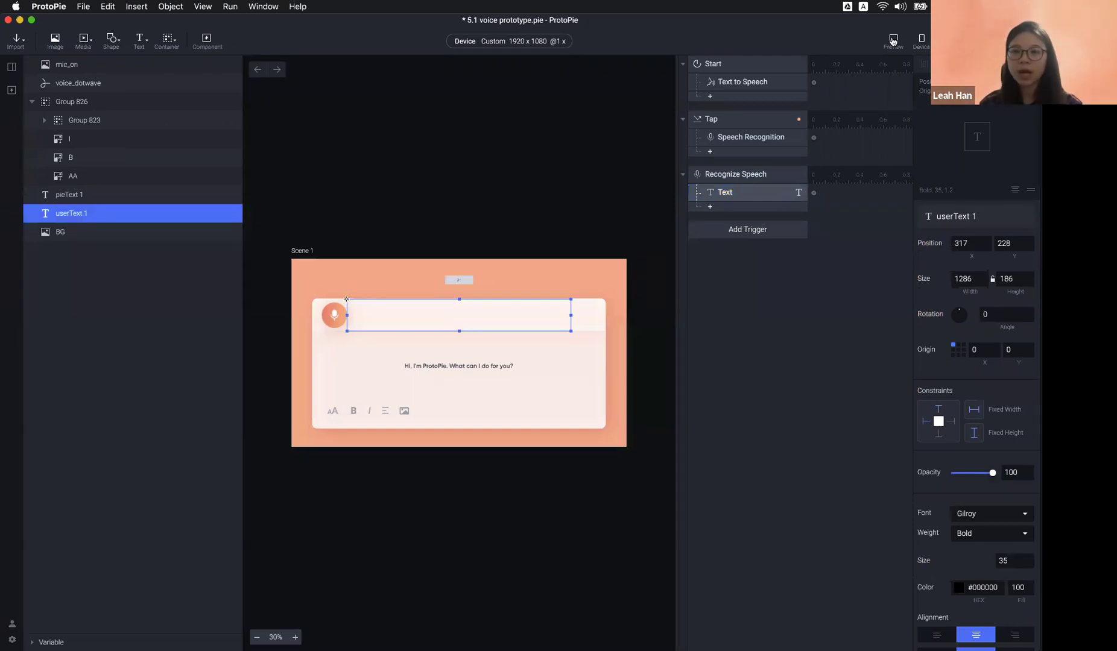
{"action": "key", "text": "super+p"}
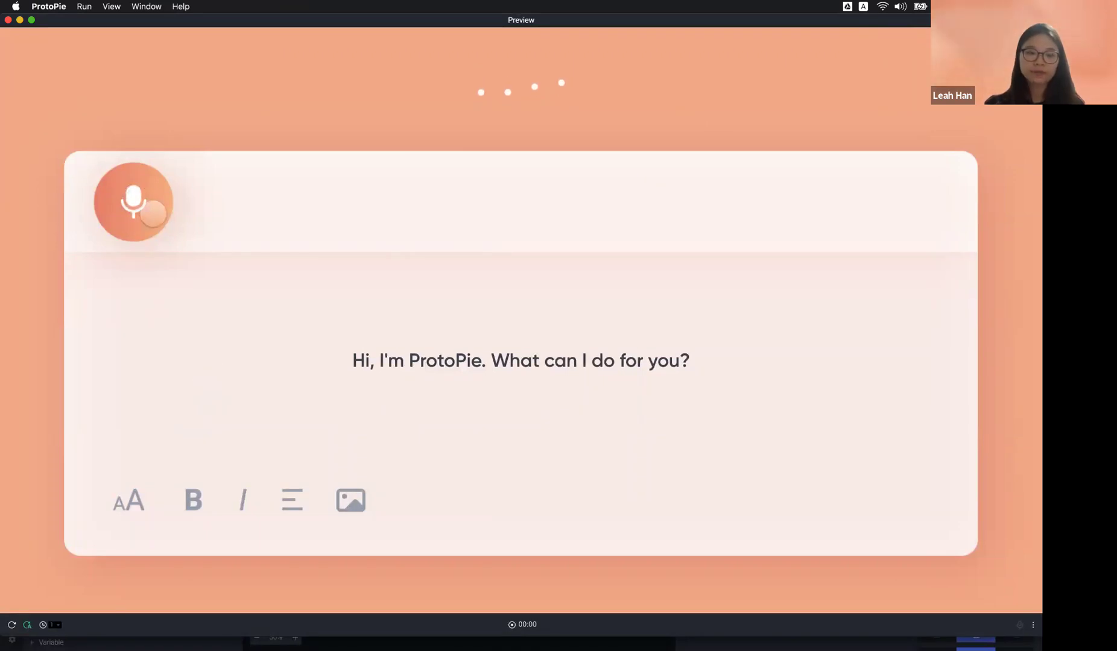
{"action": "left_click", "coordinate": [134, 203]}
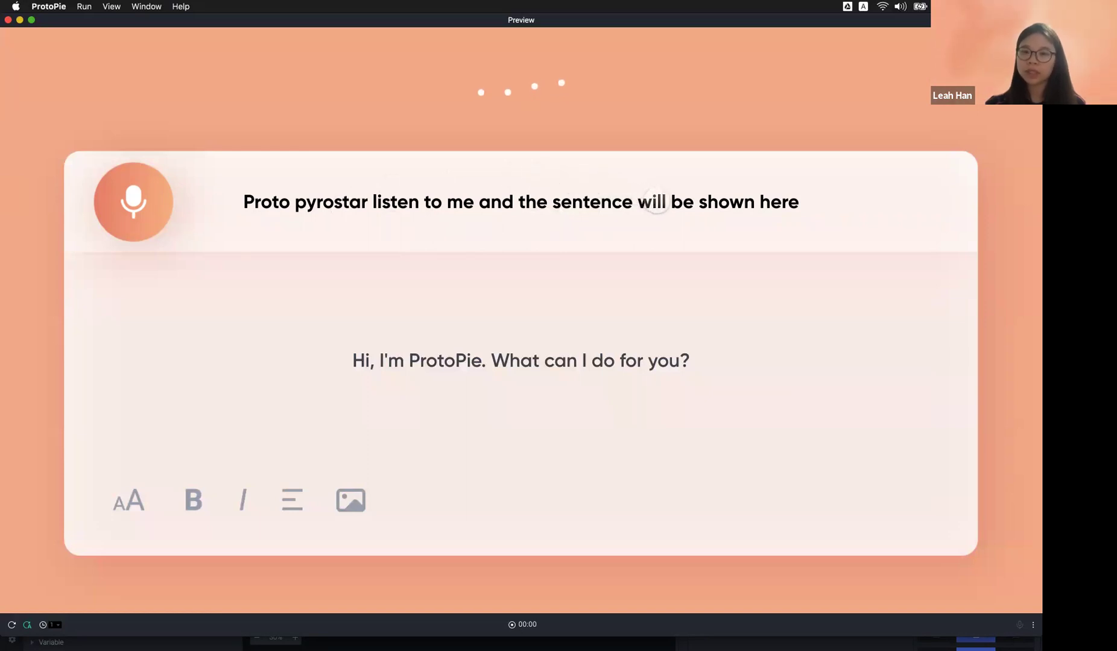
{"action": "left_click", "coordinate": [8, 20]}
Step: Try the Continuous option of the Tap trigger's Speech Recognition response in a preview, and leave Continuous off
{"action": "left_click", "coordinate": [742, 143]}
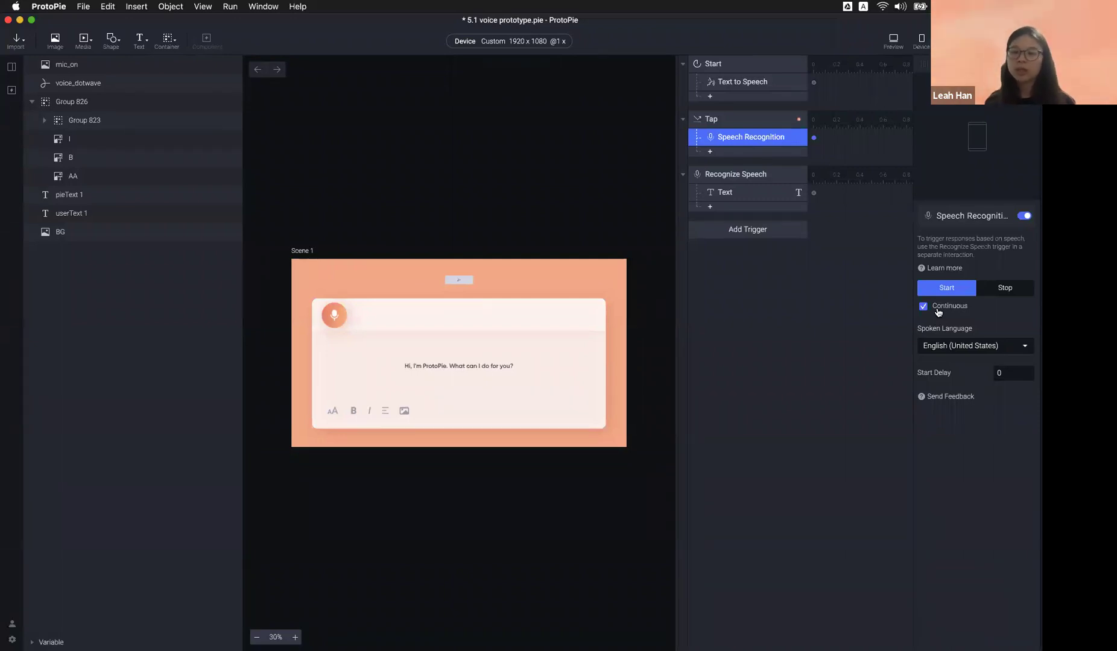
{"action": "left_click", "coordinate": [938, 312]}
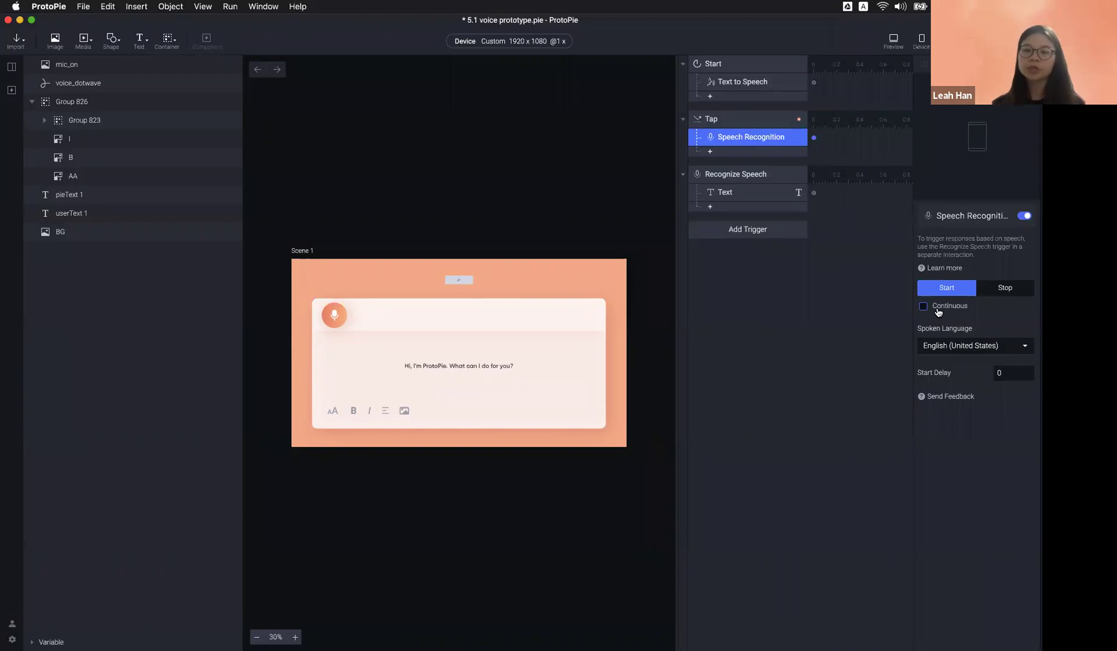
{"action": "left_click", "coordinate": [924, 307]}
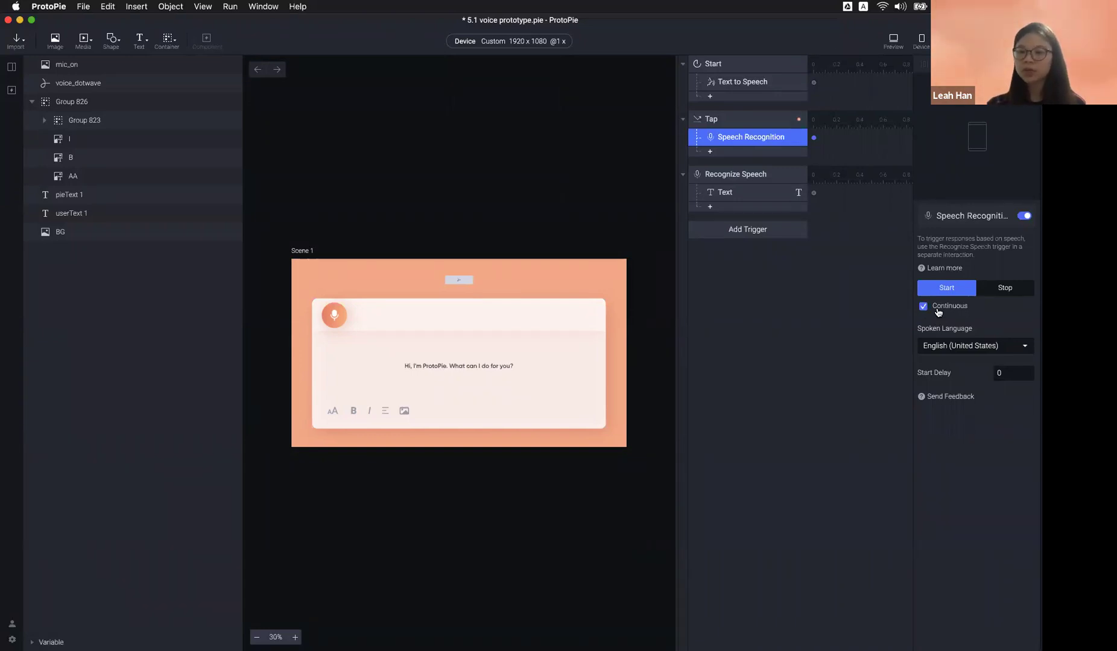
{"action": "left_click", "coordinate": [893, 41]}
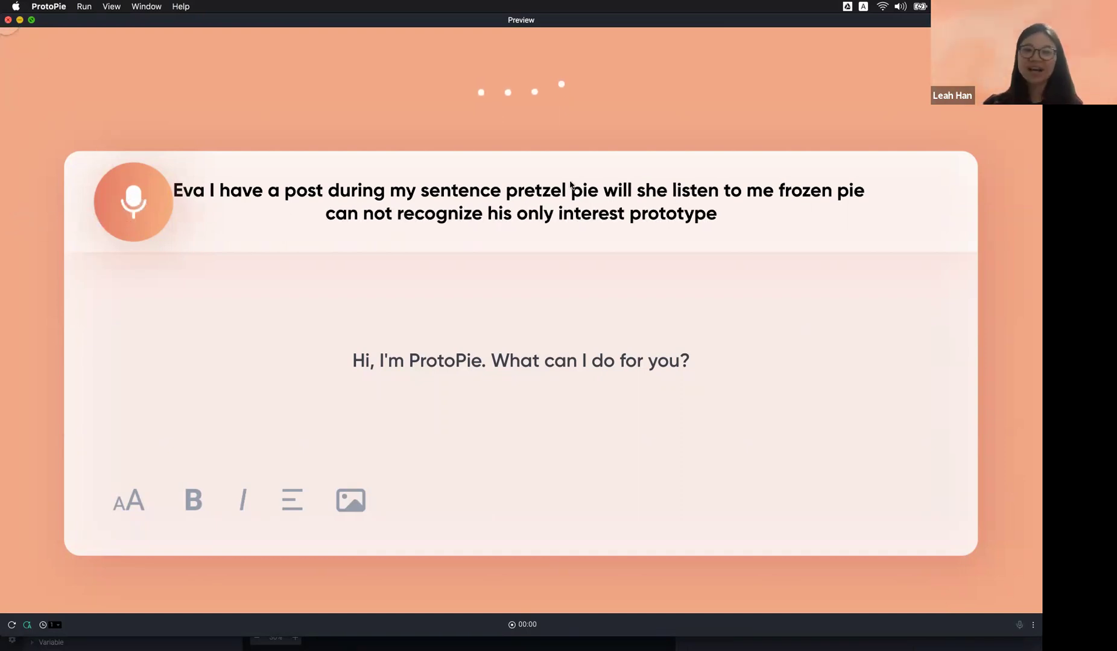
{"action": "key", "text": "super+w"}
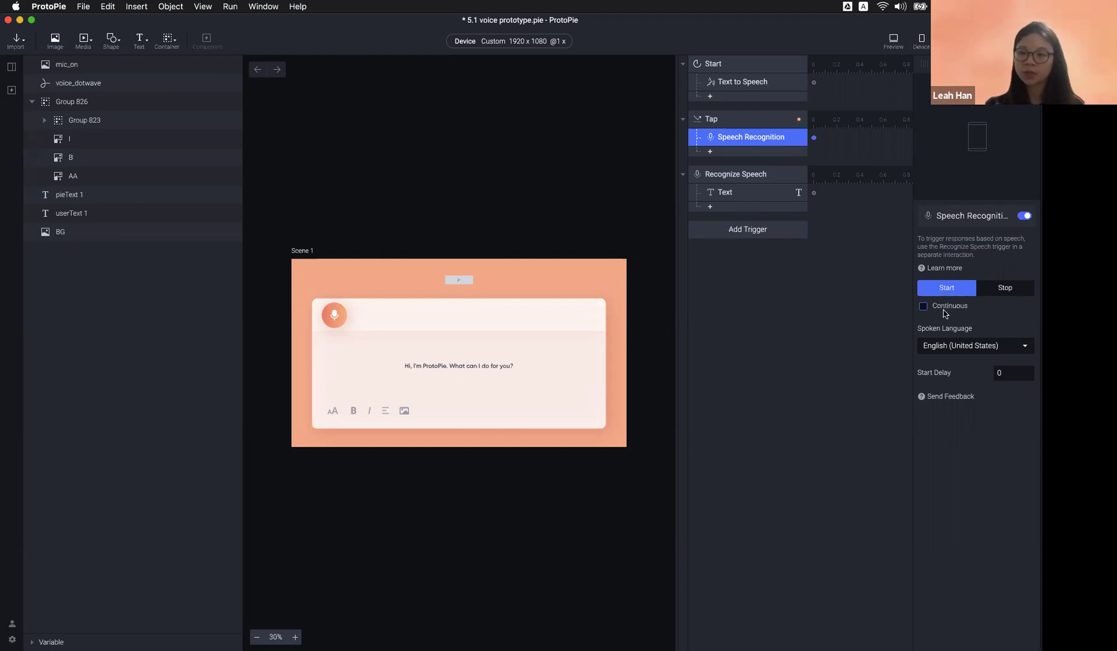
Step: Add a second Recognize Speech trigger with a Text response assigned to the pieText 1 layer
{"action": "left_click", "coordinate": [763, 256]}
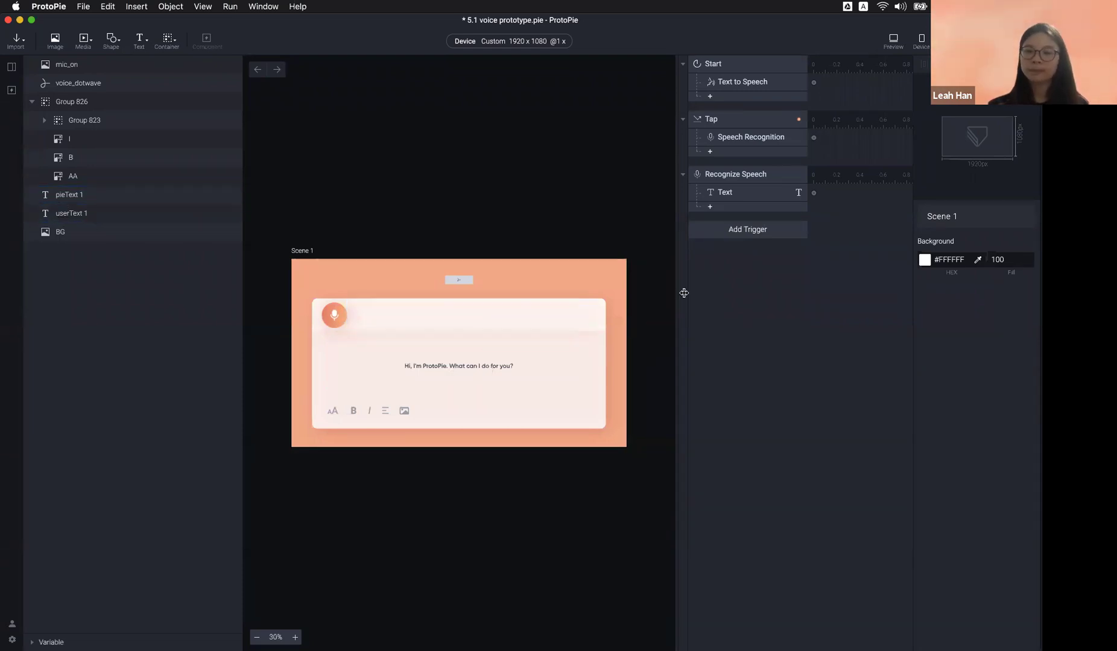
{"action": "left_click", "coordinate": [725, 235]}
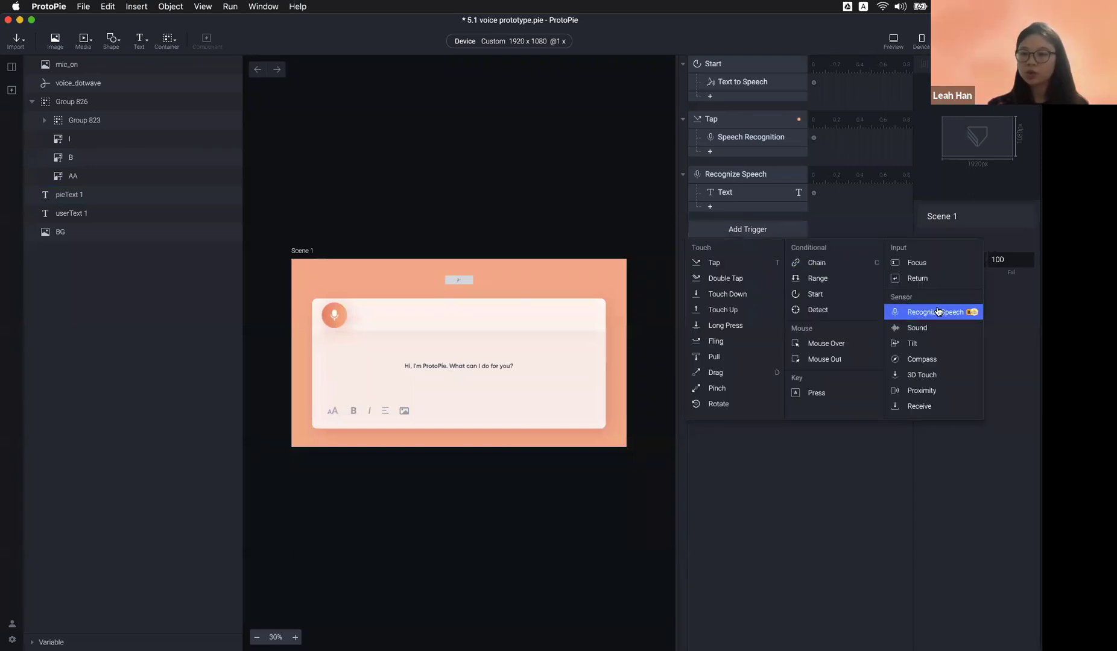
{"action": "left_click", "coordinate": [922, 308]}
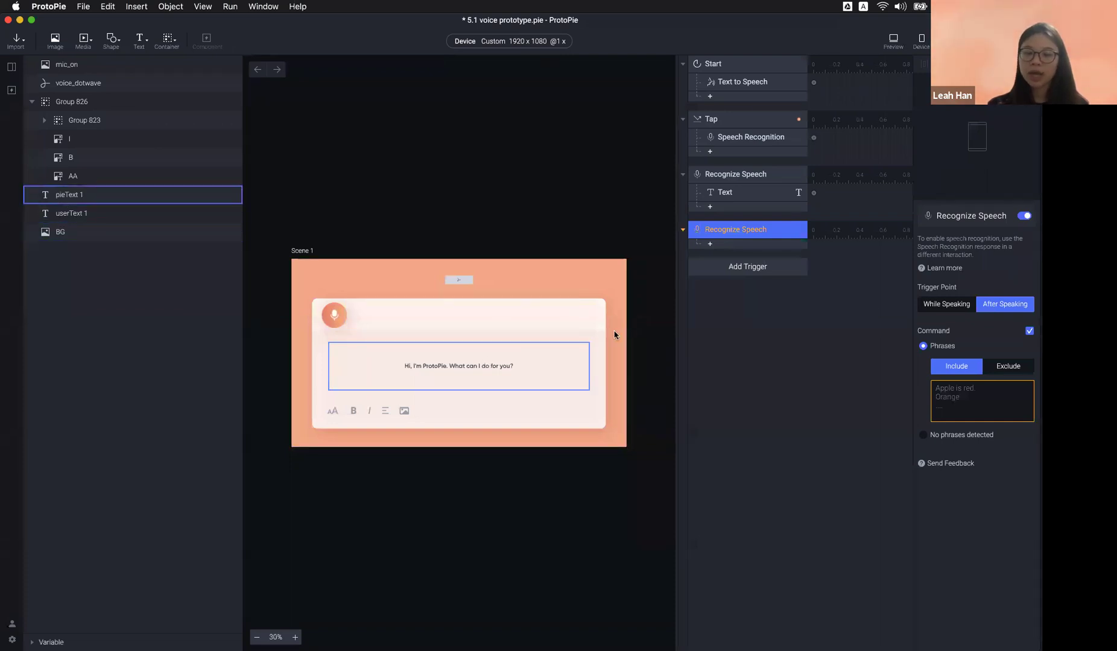
{"action": "left_click", "coordinate": [731, 244]}
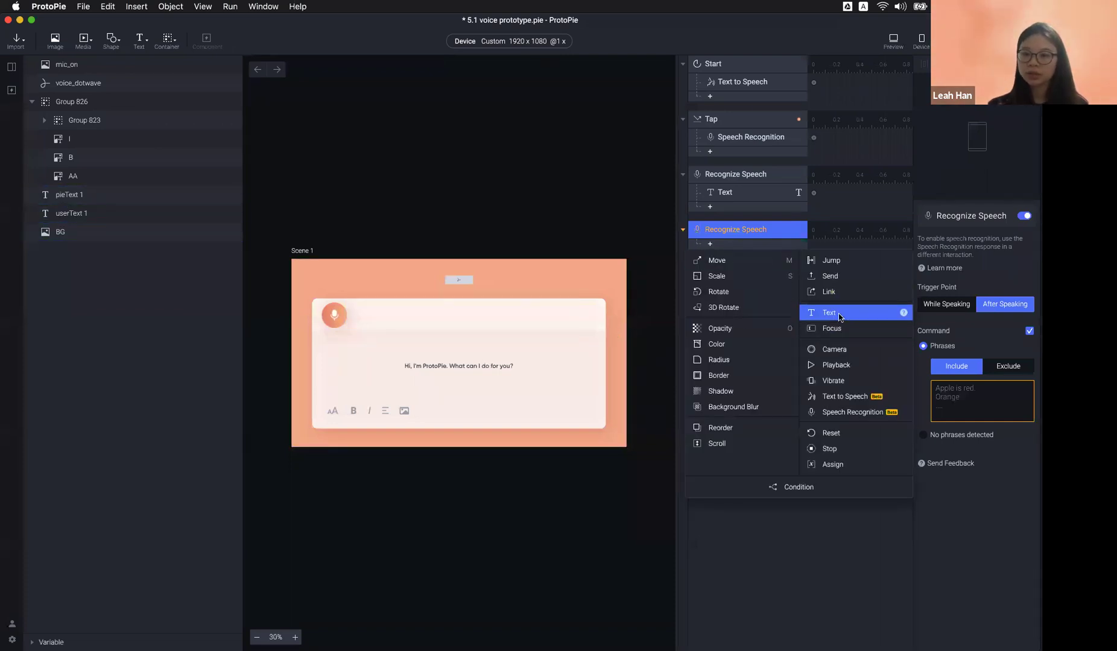
{"action": "left_click", "coordinate": [838, 314]}
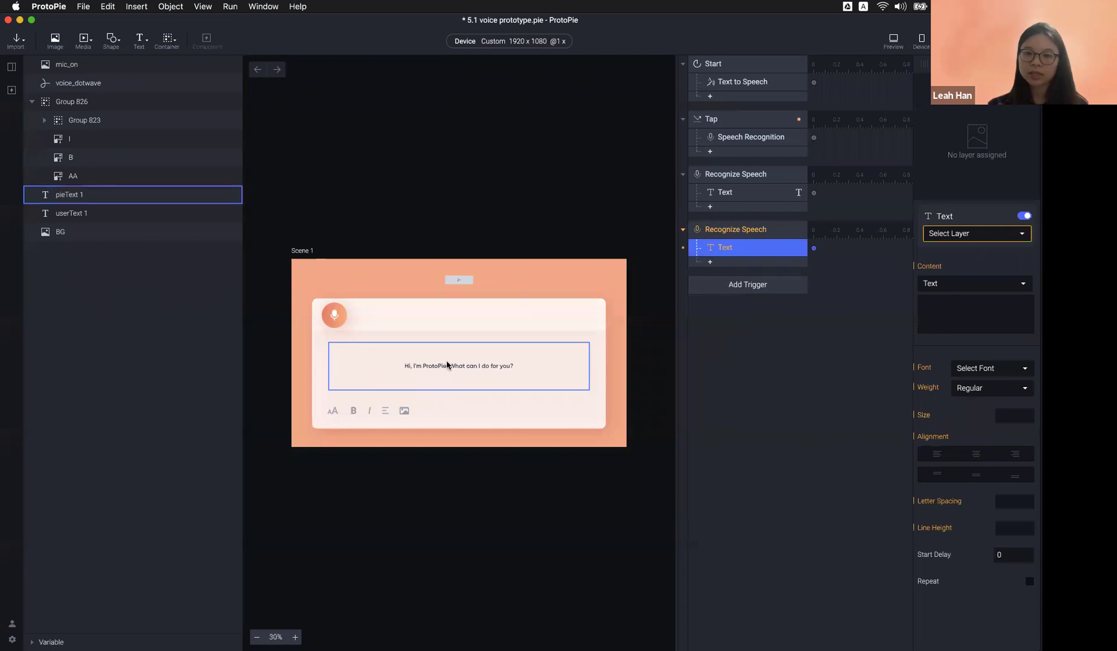
{"action": "left_click", "coordinate": [944, 236]}
{"action": "left_click", "coordinate": [959, 279]}
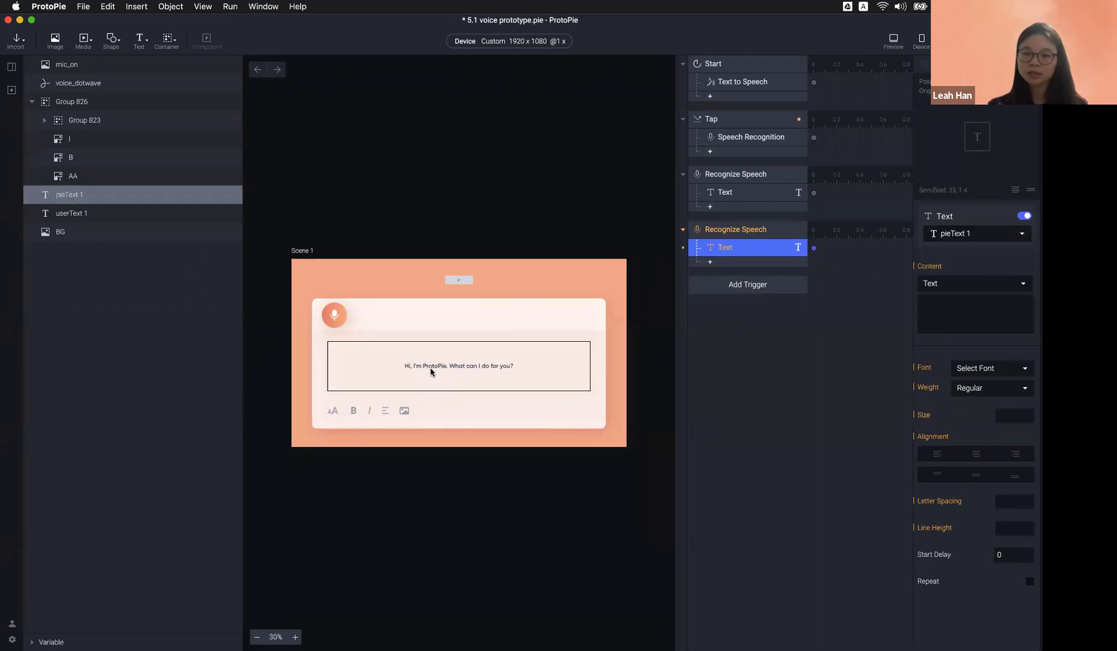
Step: Set the second Recognize Speech trigger's included command phrase to 5.1
{"action": "left_click", "coordinate": [748, 230]}
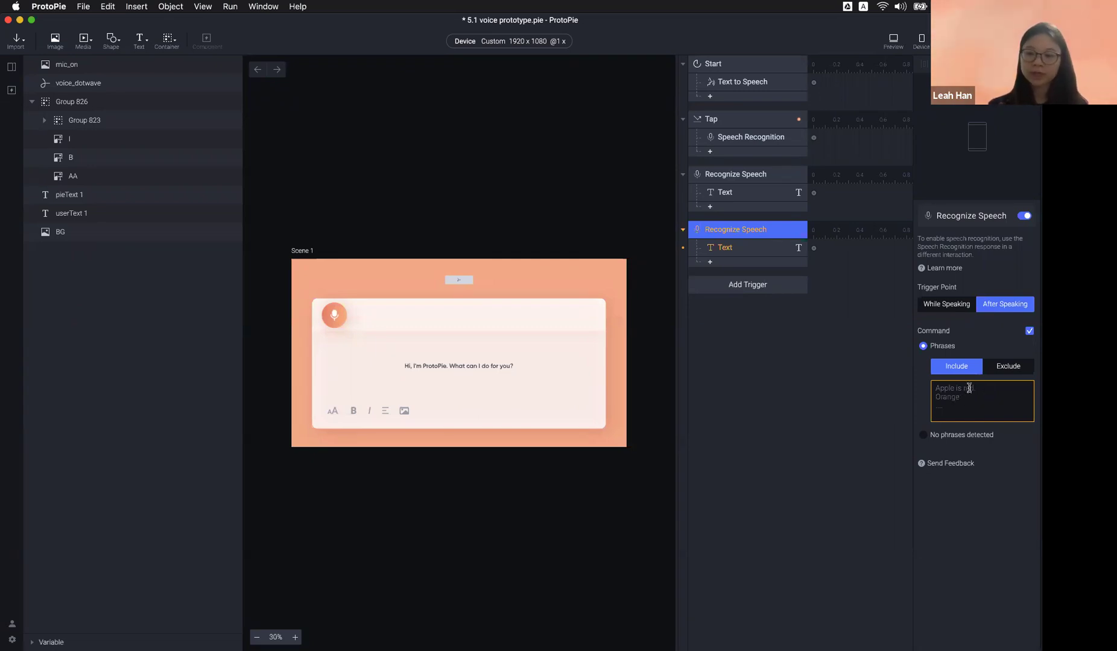
{"action": "type", "text": "S"}
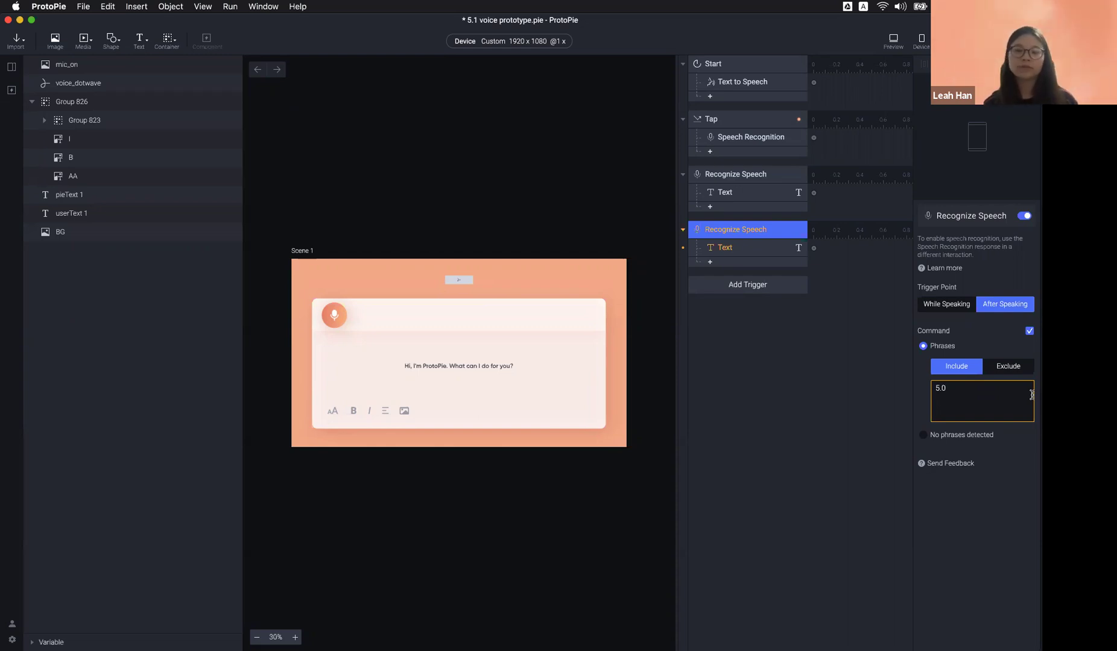
{"action": "key", "text": "BackSpace"}
{"action": "type", "text": "1"}
{"action": "left_click", "coordinate": [761, 311]}
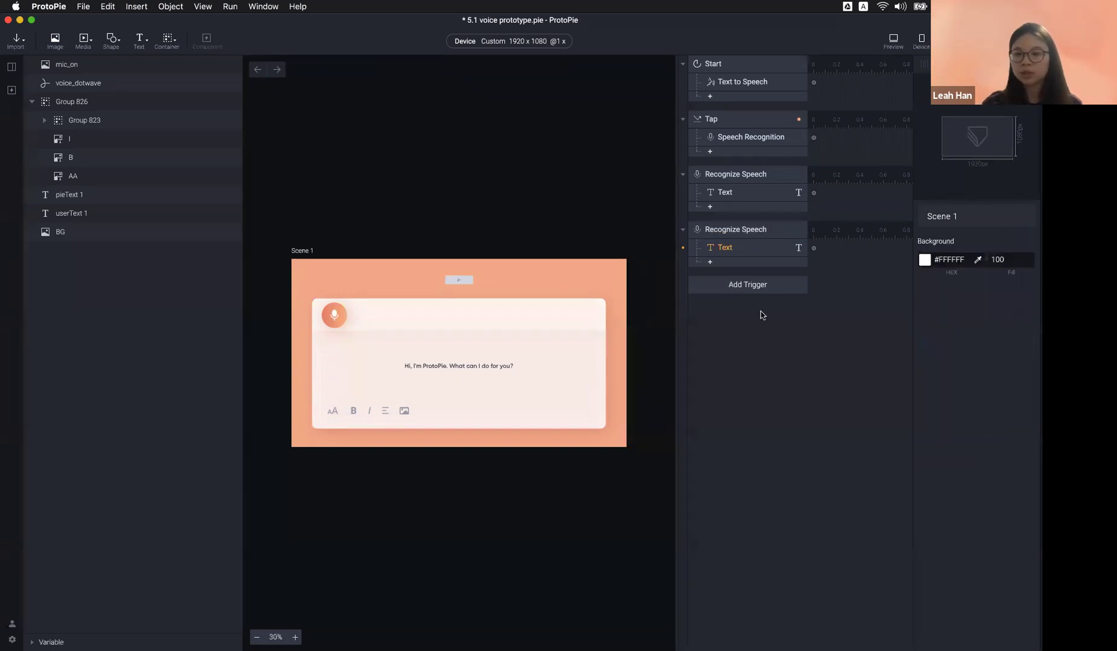
{"action": "left_click", "coordinate": [736, 251]}
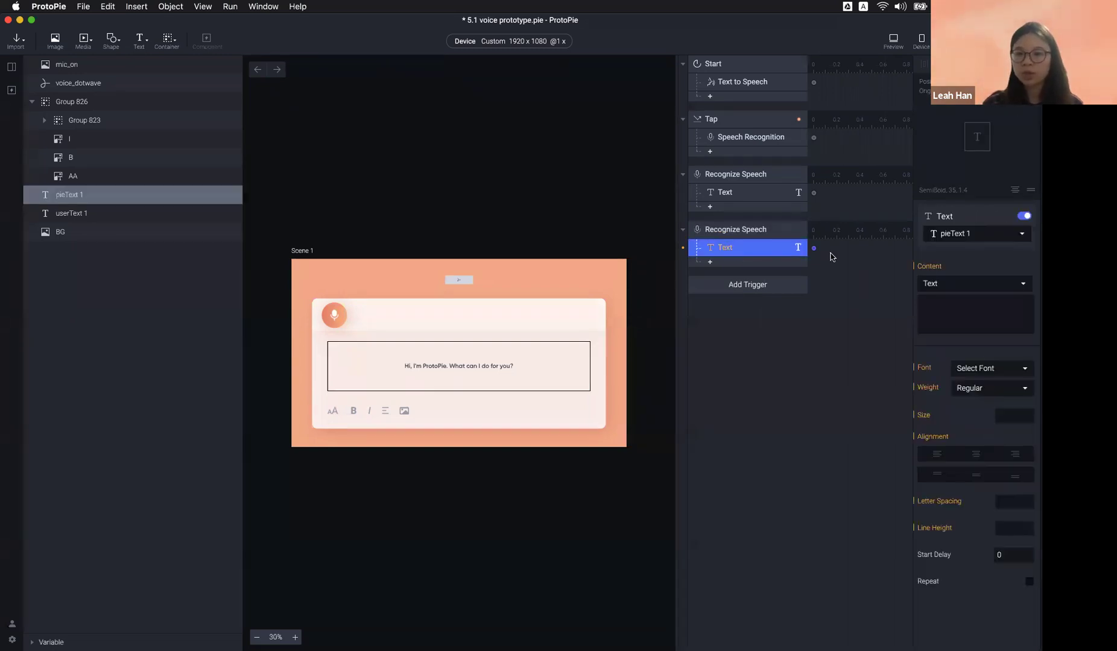
Step: Add a third Recognize Speech trigger with the included command phrase 5.0
{"action": "left_click", "coordinate": [744, 292]}
{"action": "mouse_move", "coordinate": [808, 317]}
{"action": "left_click", "coordinate": [934, 366]}
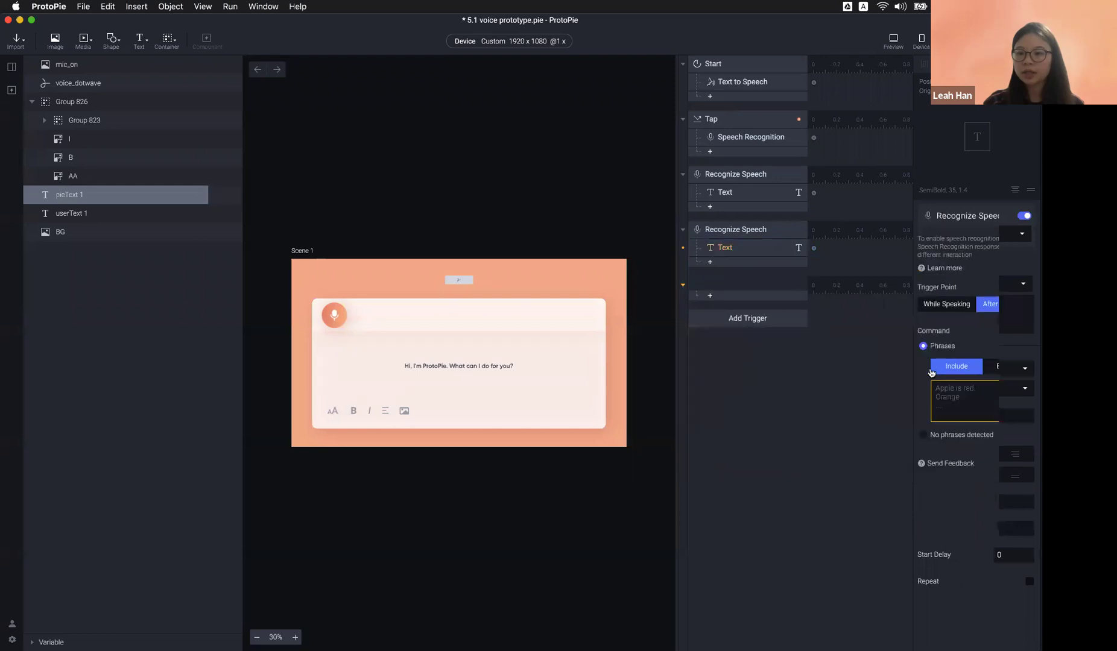
{"action": "left_click", "coordinate": [962, 398]}
{"action": "type", "text": "5"}
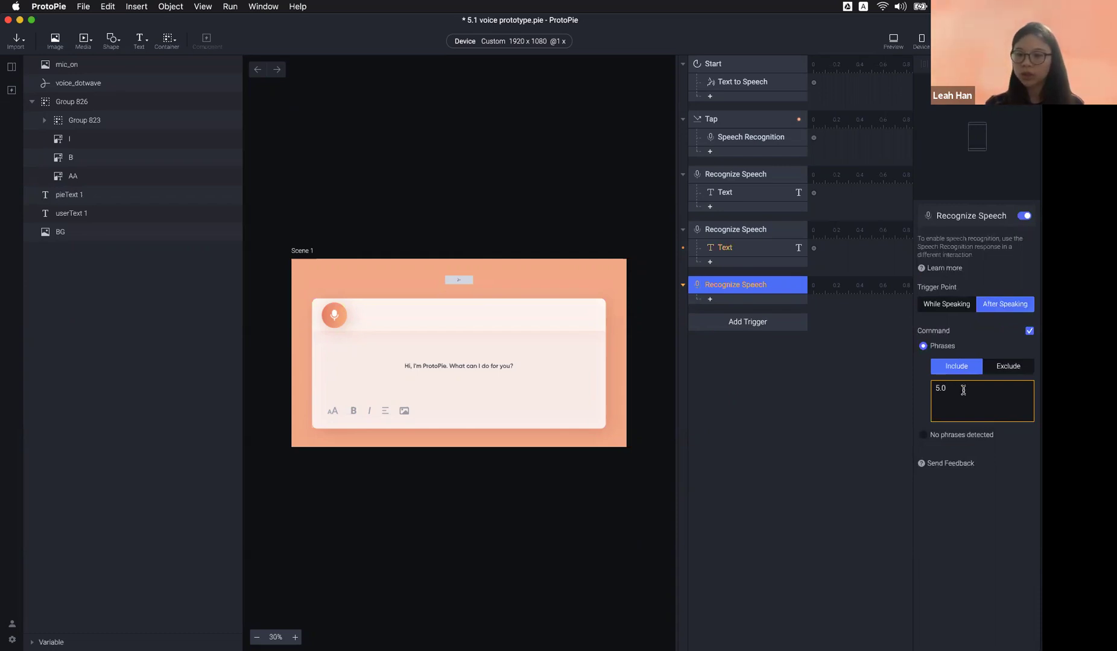
Step: Add a Text response for the pieText 1 layer to the 5.0 Recognize Speech trigger
{"action": "left_click", "coordinate": [749, 300]}
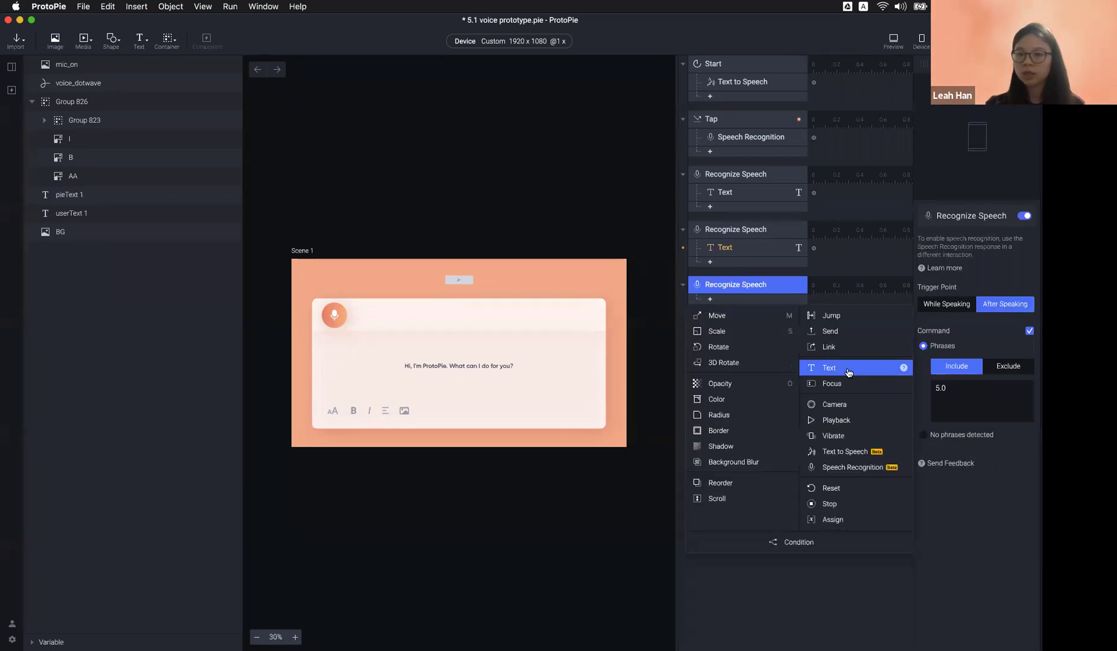
{"action": "left_click", "coordinate": [847, 371]}
{"action": "left_click", "coordinate": [959, 233]}
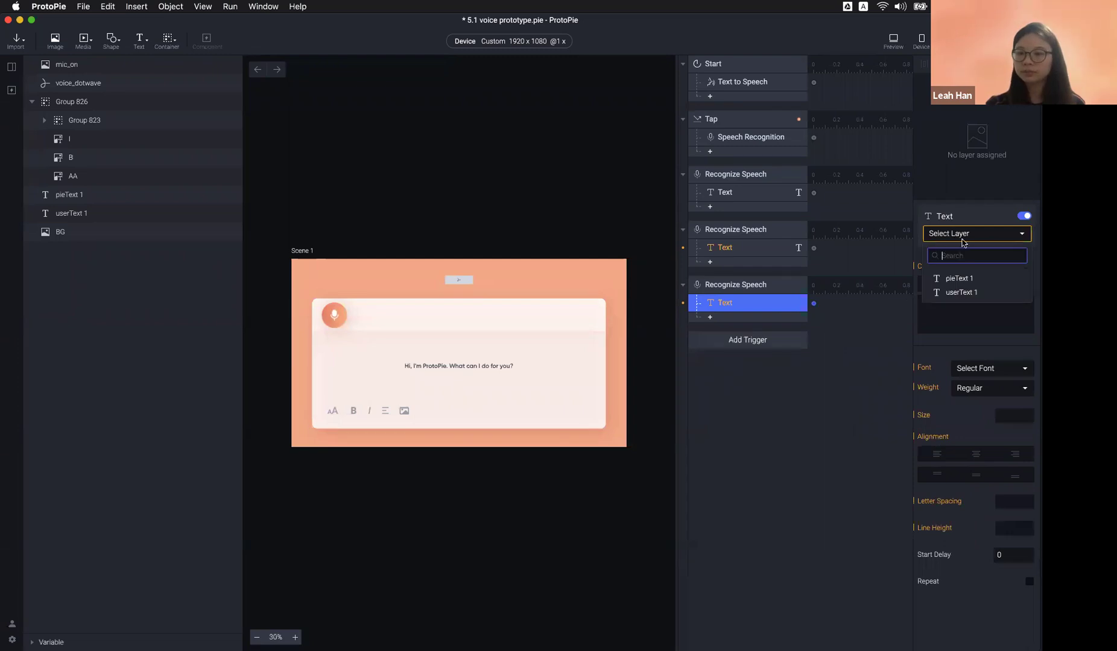
{"action": "left_click", "coordinate": [959, 282]}
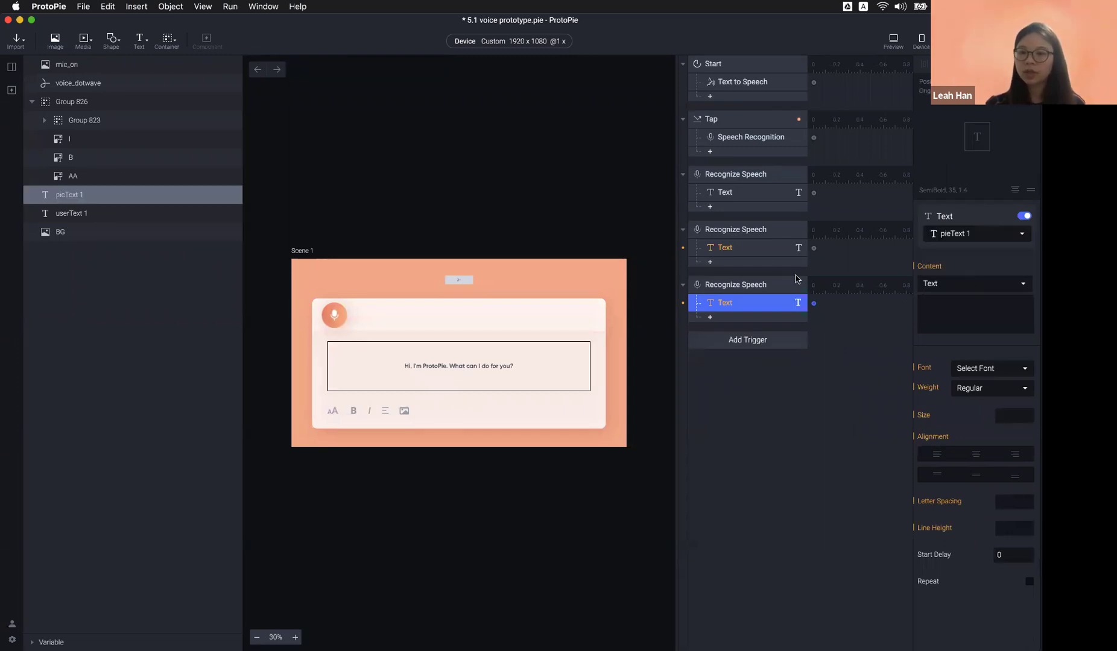
Step: Set the content of the 5.1 trigger's Text response to "5.1 has be released last month"
{"action": "left_click", "coordinate": [751, 254]}
{"action": "left_click", "coordinate": [946, 300]}
{"action": "type", "text": "5.1 has be"}
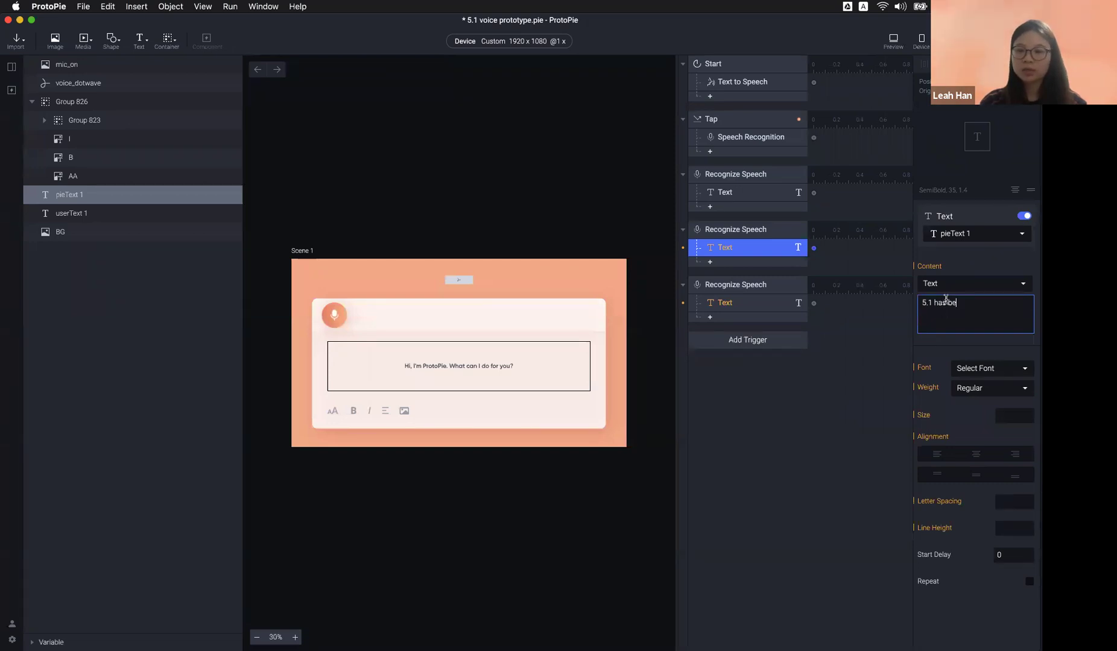
{"action": "type", "text": " released last month"}
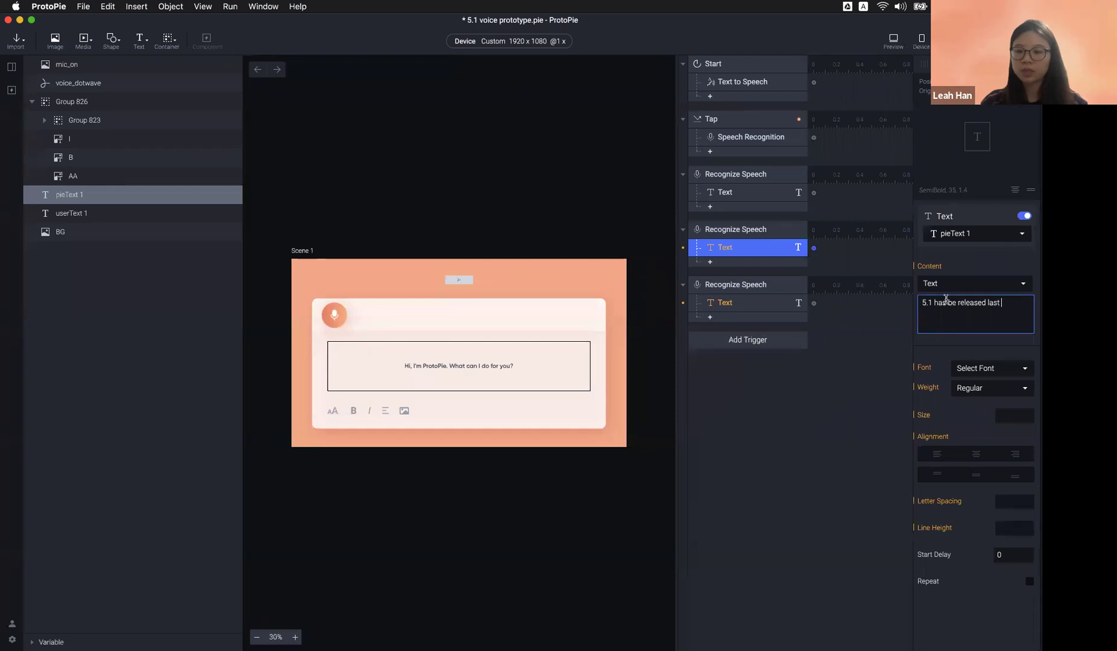
Step: Set the content of the 5.0 trigger's Text response to "5.0 has been released in June"
{"action": "left_click", "coordinate": [728, 303]}
{"action": "left_click", "coordinate": [963, 316]}
{"action": "type", "text": "5.0 has been rele"}
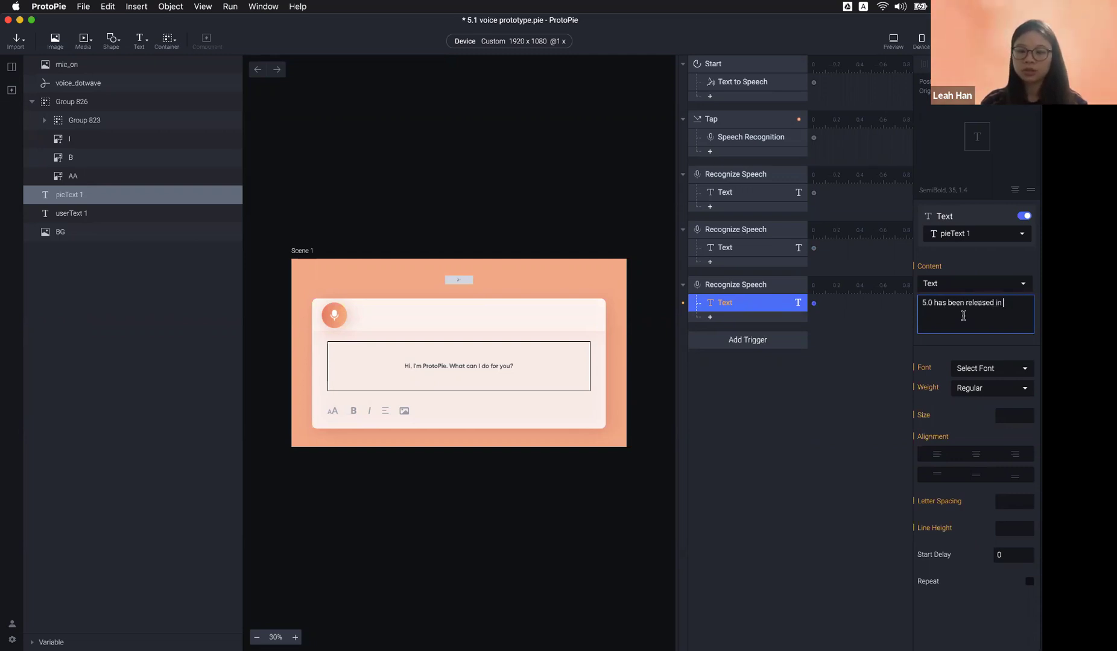
Step: Check the phrases of the 5.1 and 5.0 triggers, and test both release questions by voice in a preview
{"action": "left_click", "coordinate": [755, 231]}
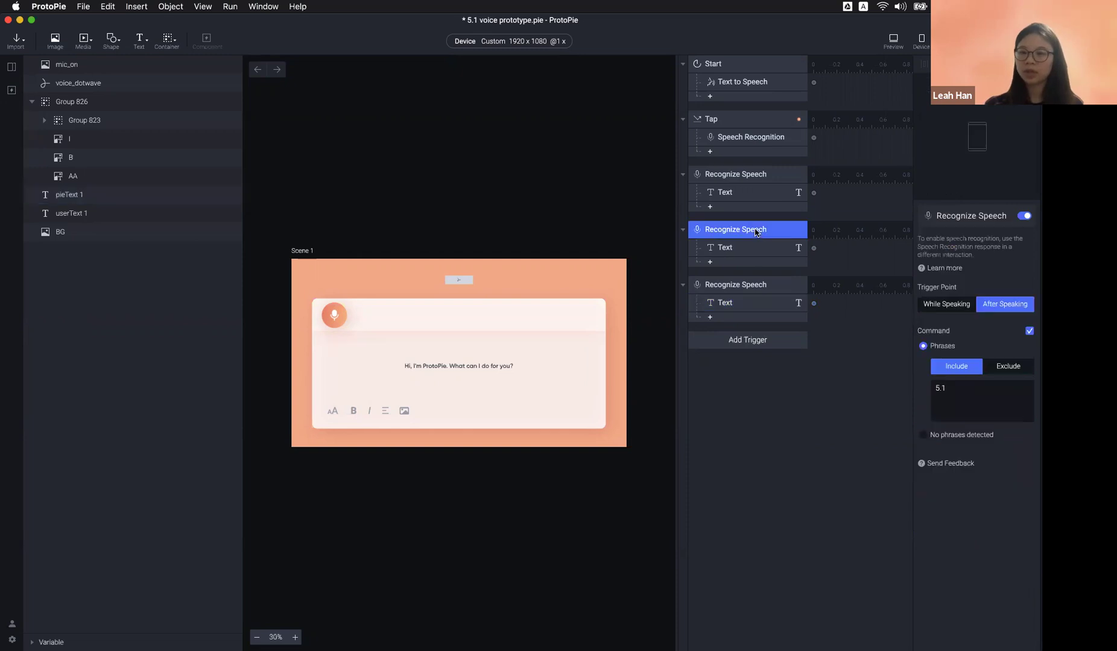
{"action": "left_click", "coordinate": [963, 391]}
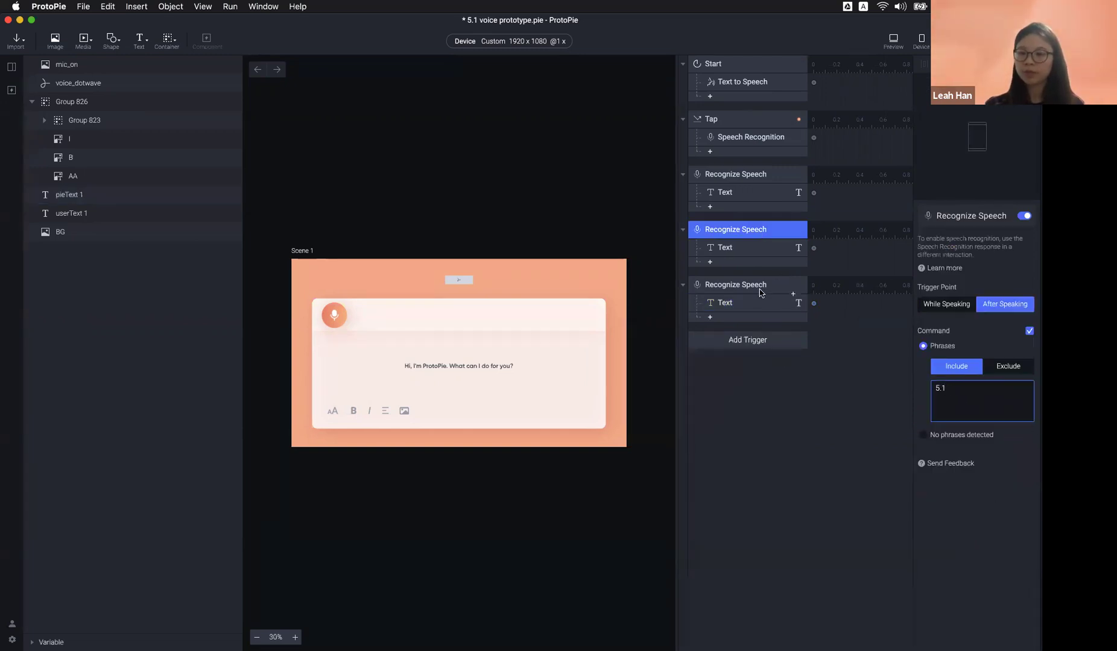
{"action": "left_click", "coordinate": [791, 288]}
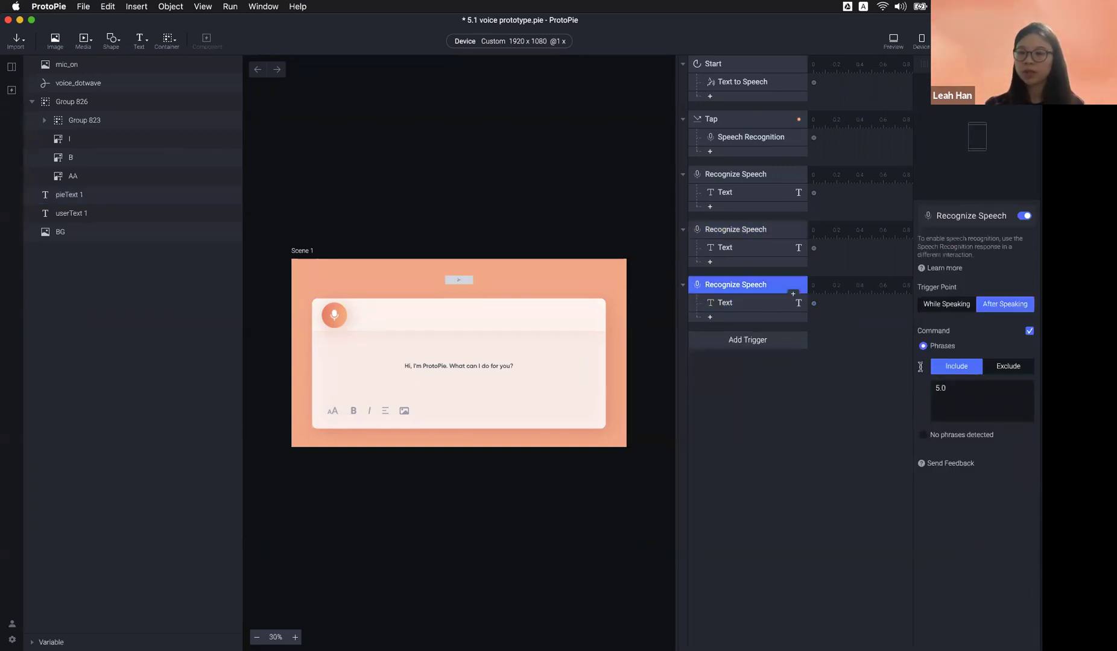
{"action": "left_click", "coordinate": [894, 41]}
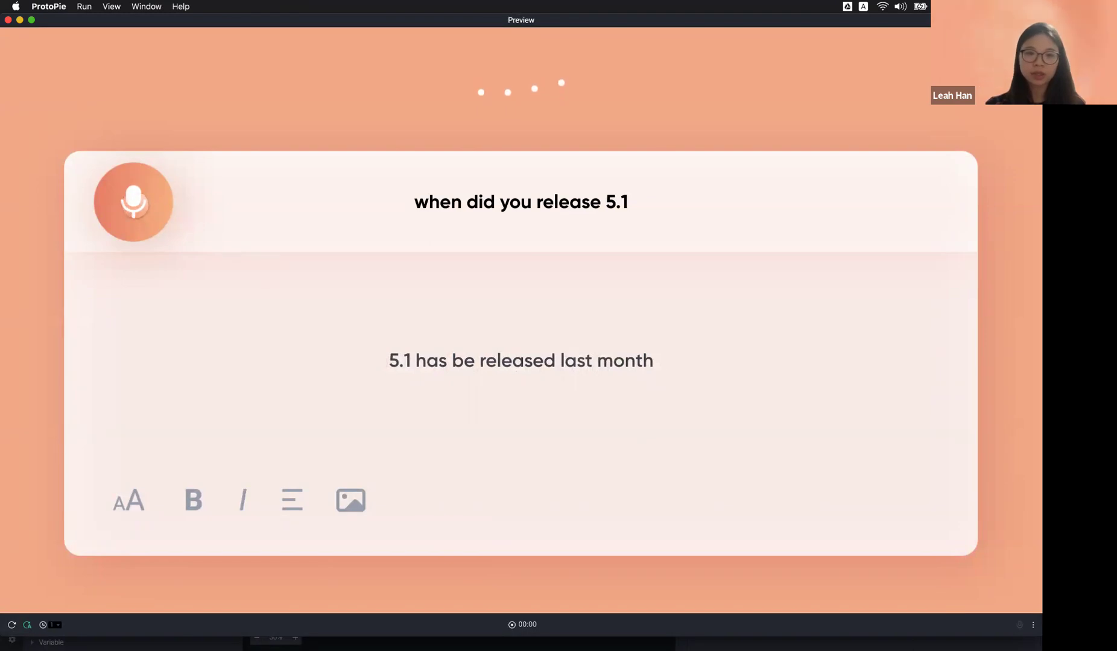
{"action": "left_click", "coordinate": [133, 202]}
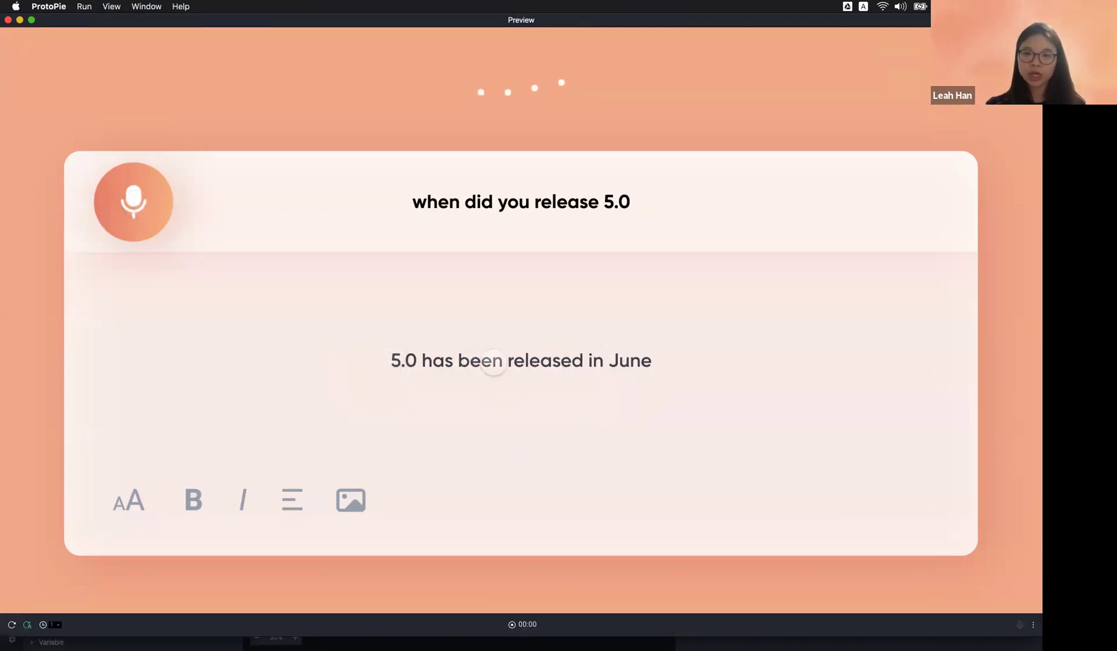
{"action": "left_click", "coordinate": [8, 20]}
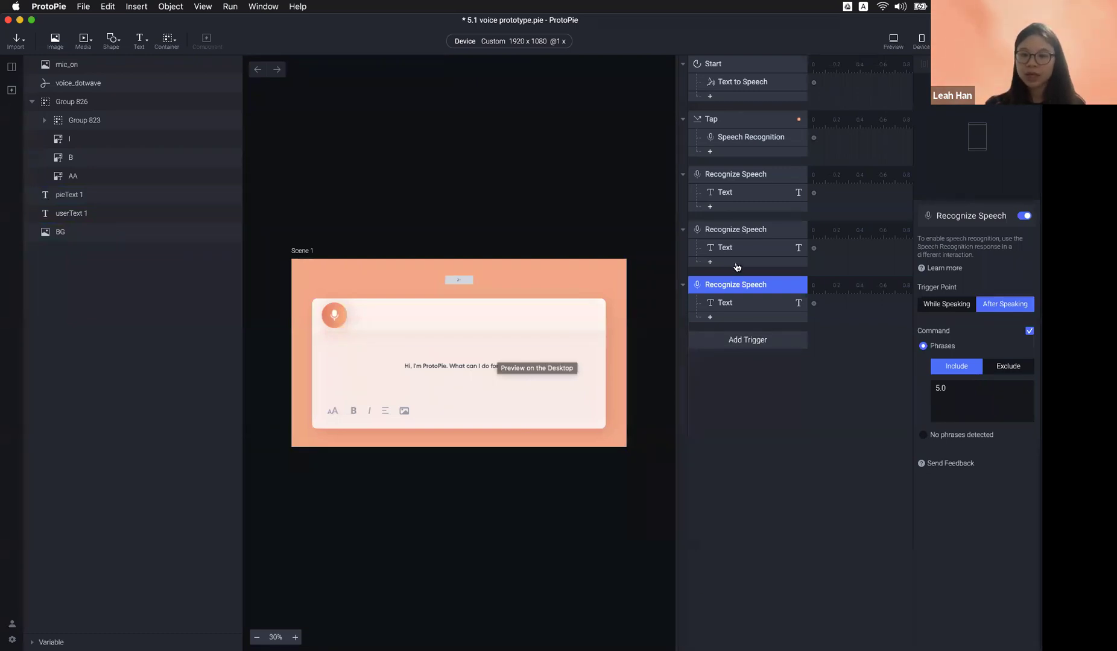
Step: Add a Text to Speech response to both the 5.1 and the 5.0 Recognize Speech triggers
{"action": "left_click", "coordinate": [737, 265]}
{"action": "left_click", "coordinate": [844, 414]}
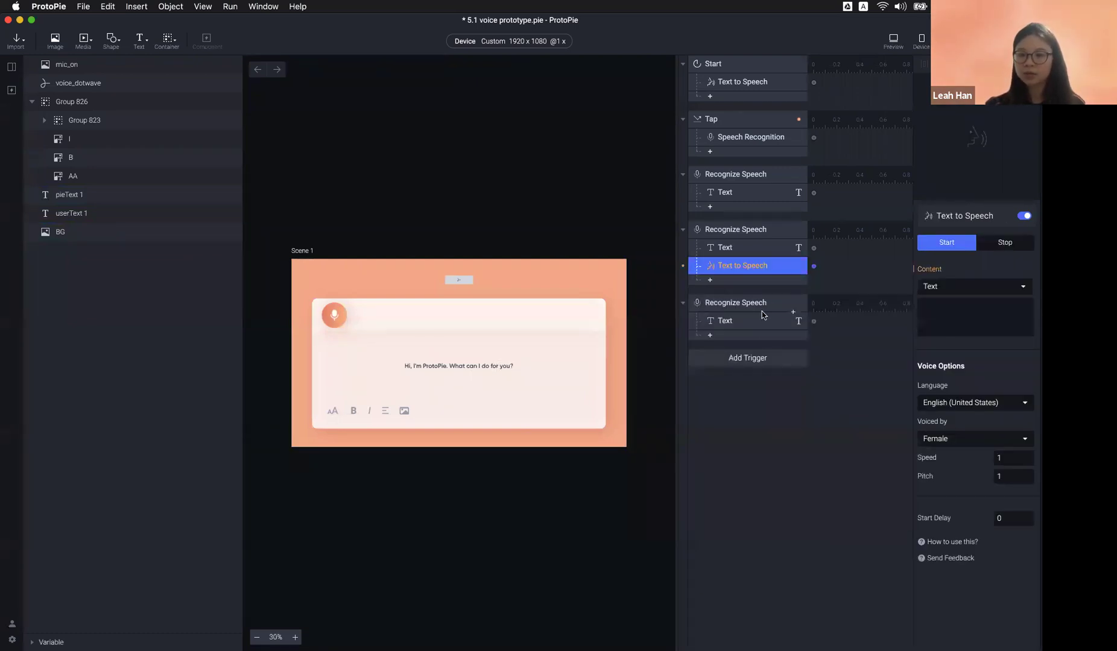
{"action": "left_click", "coordinate": [769, 340]}
{"action": "left_click", "coordinate": [846, 482]}
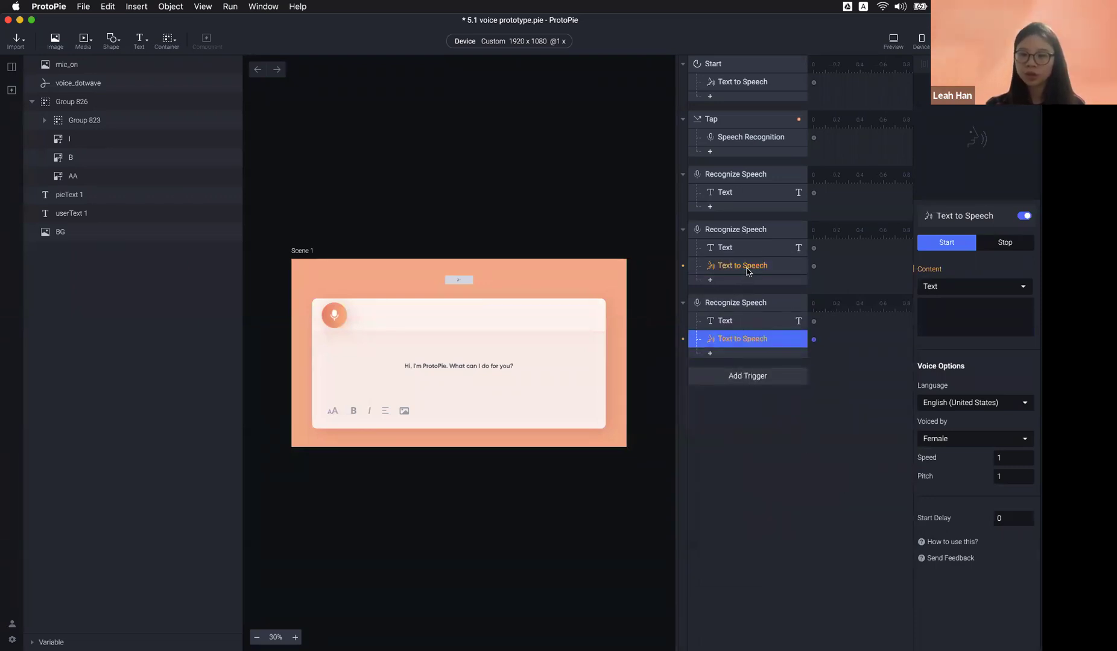
Step: Copy the 5.1 Text response's content "5.1 has be released last month" into the same trigger's Text to Speech response
{"action": "left_click", "coordinate": [748, 268]}
{"action": "left_click", "coordinate": [748, 249]}
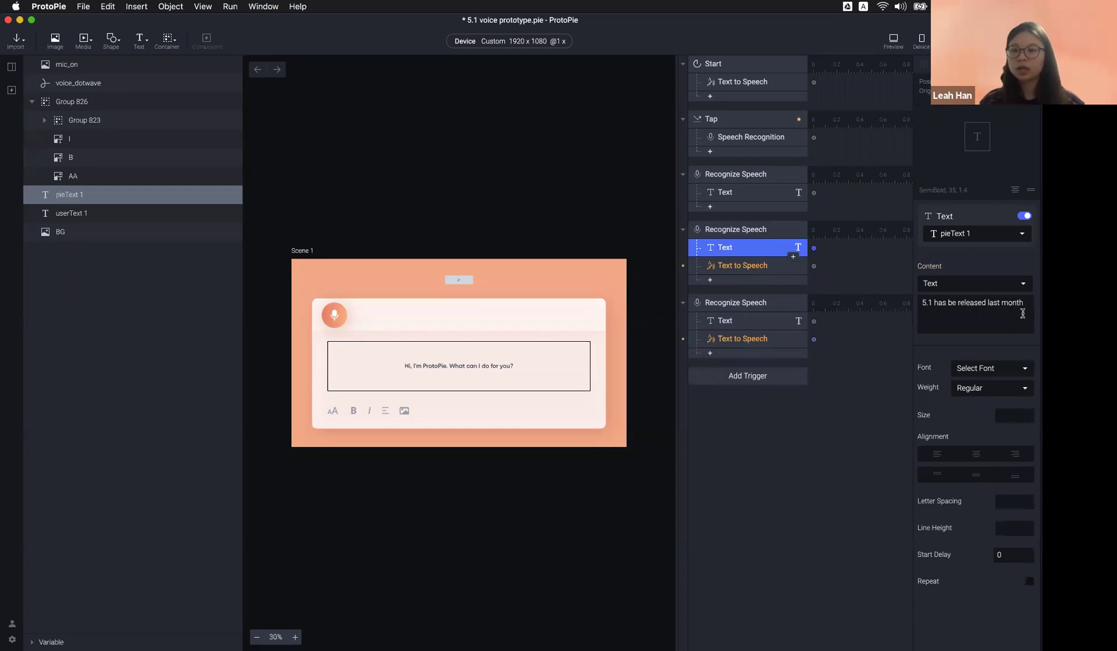
{"action": "left_click_drag", "start_coordinate": [1022, 306], "coordinate": [906, 307]}
{"action": "key", "text": "super+c"}
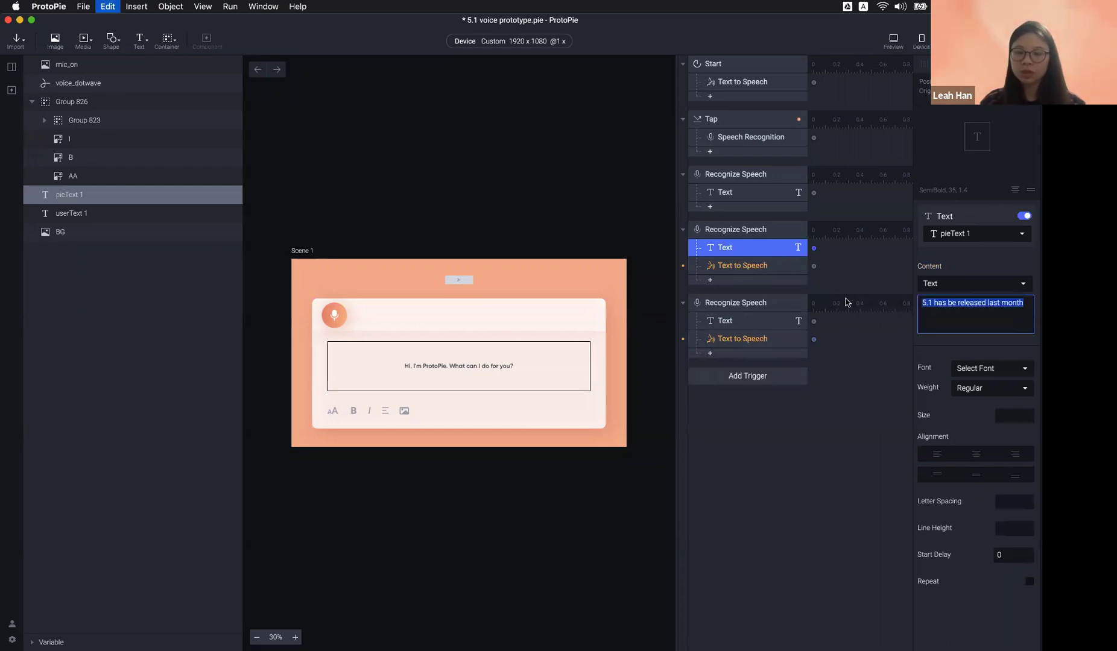
{"action": "left_click", "coordinate": [756, 268]}
{"action": "left_click", "coordinate": [947, 304]}
{"action": "key", "text": "super+v"}
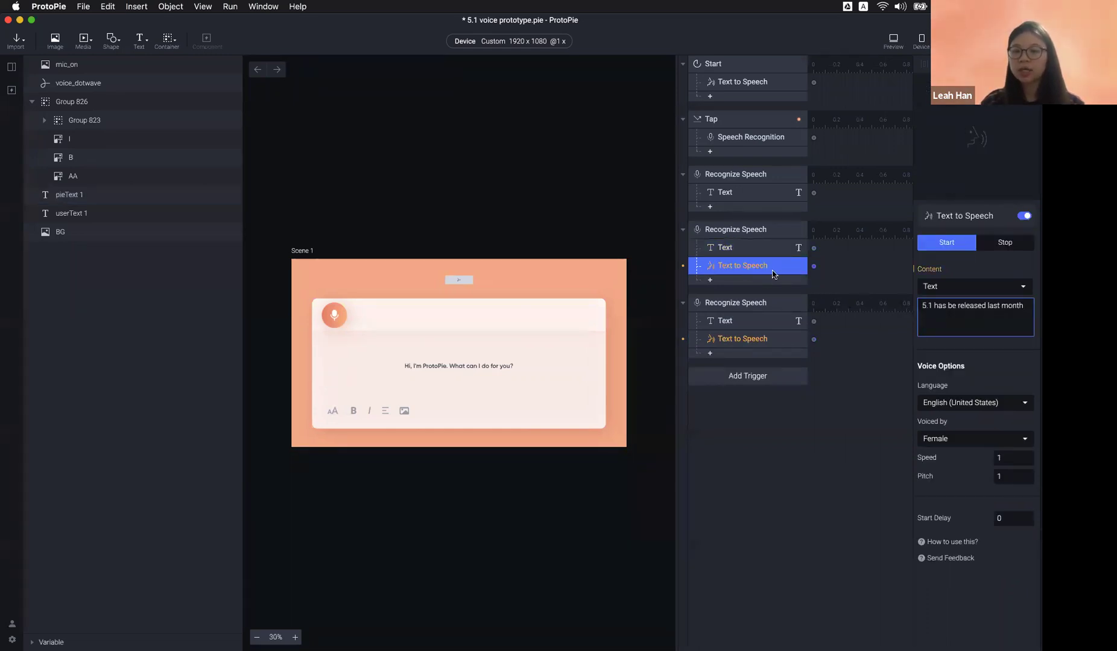
Step: Copy the 5.0 Text response's content "5.0 has been released in June" into the same trigger's Text to Speech response
{"action": "left_click", "coordinate": [761, 321]}
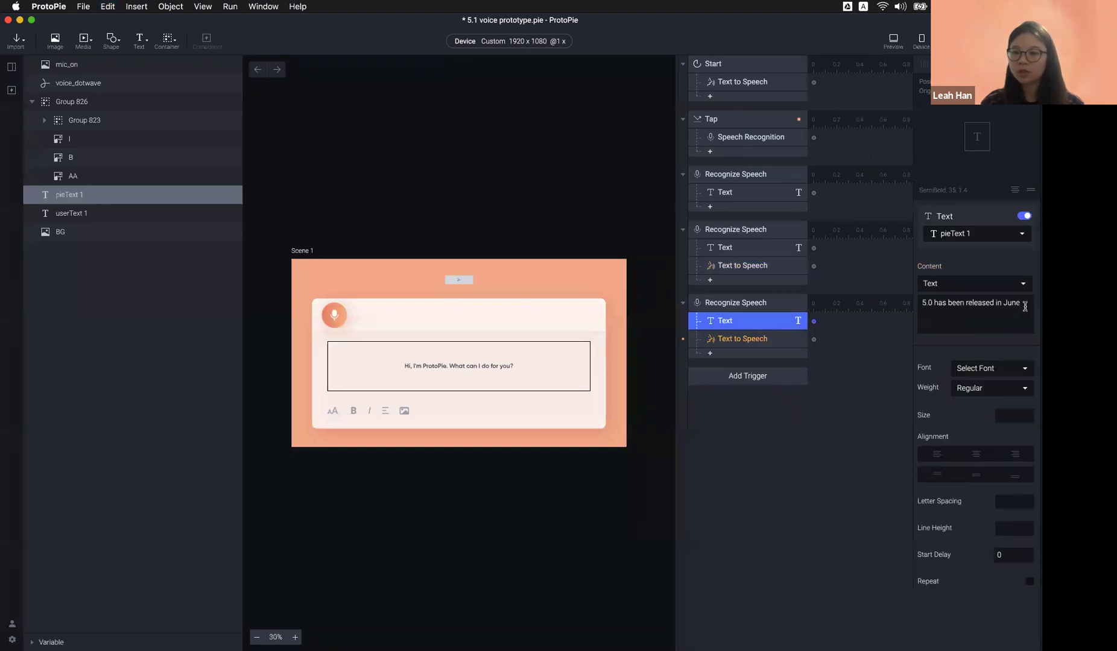
{"action": "left_click_drag", "start_coordinate": [1025, 306], "coordinate": [912, 306]}
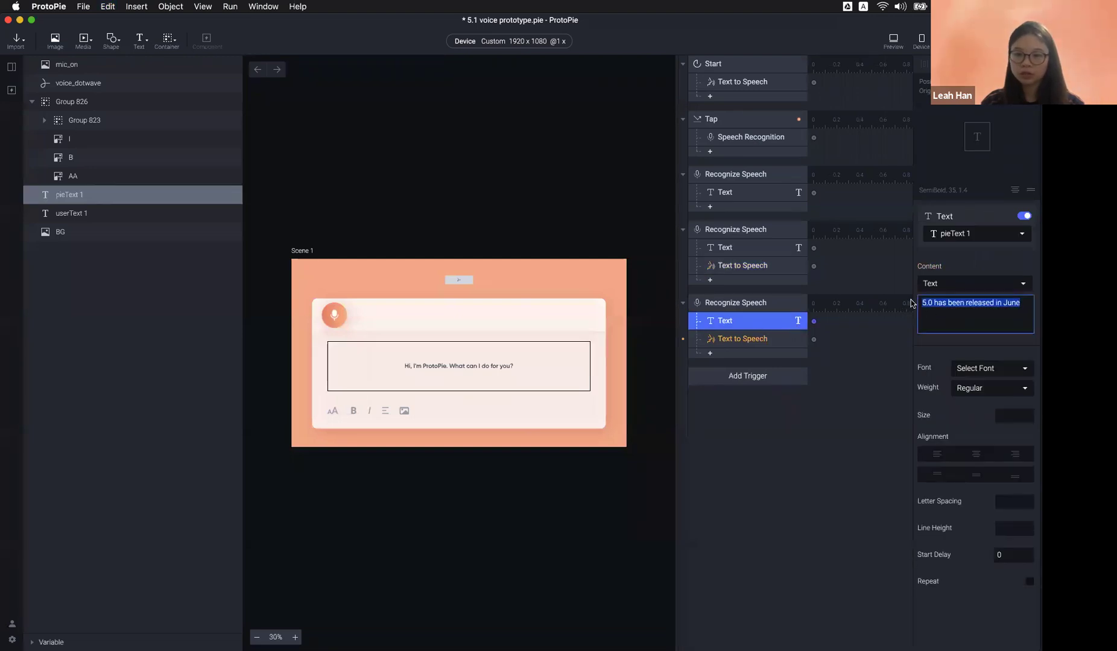
{"action": "left_click", "coordinate": [770, 342]}
{"action": "left_click", "coordinate": [970, 309]}
{"action": "key", "text": "super+v"}
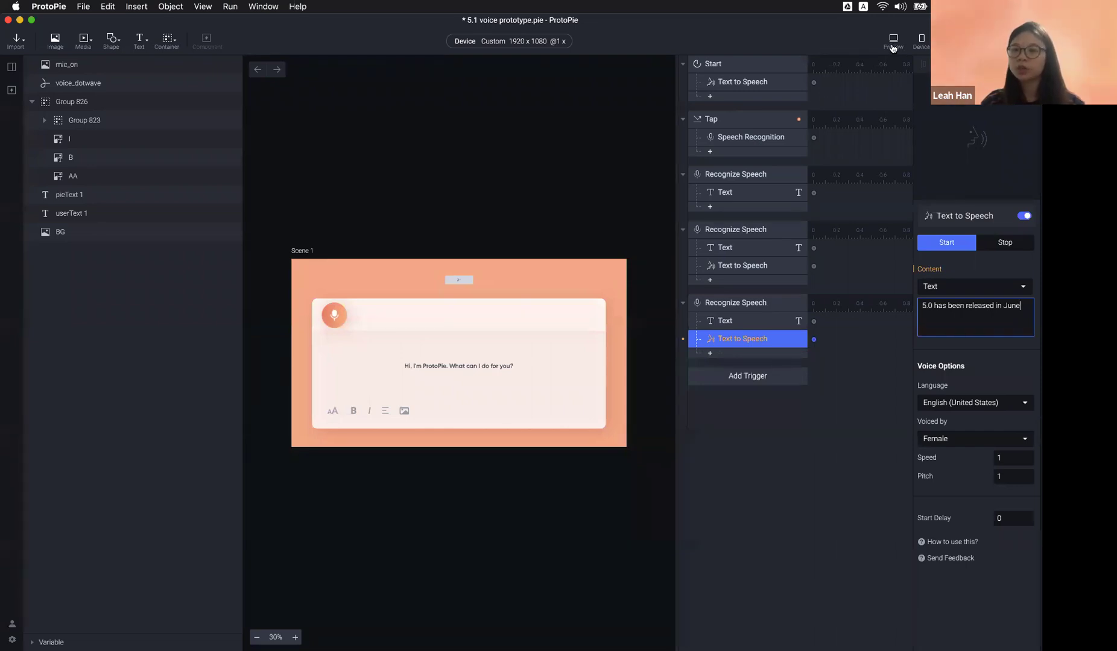
Step: Preview the prototype briefly, and set the voice of the 5.1 and 5.0 Text to Speech responses to Male
{"action": "left_click", "coordinate": [894, 41]}
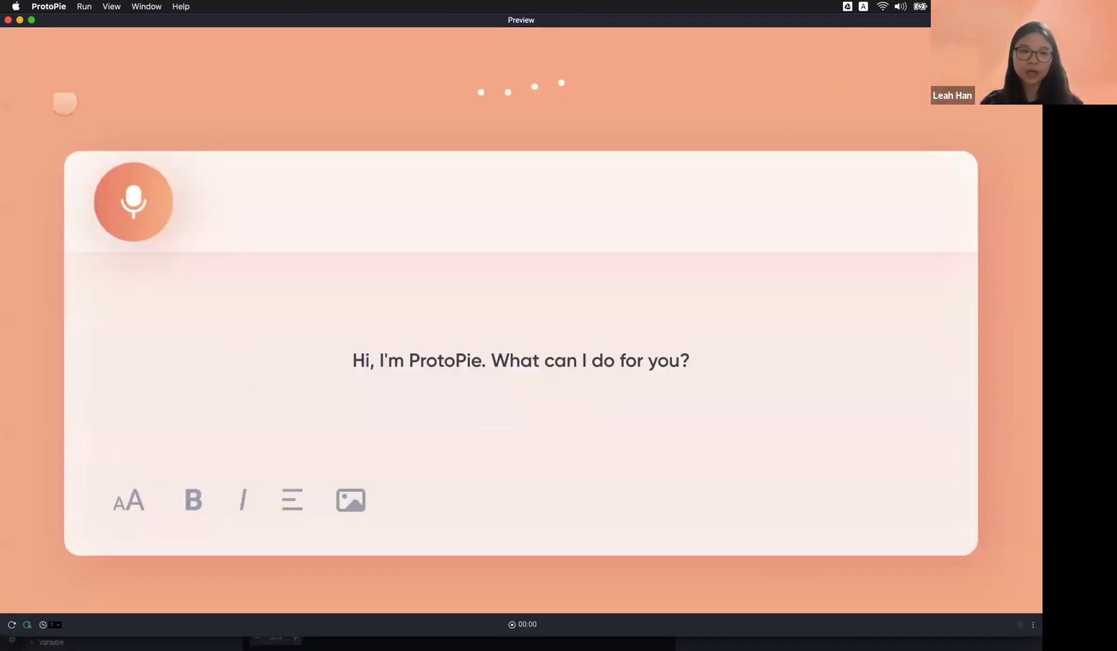
{"action": "left_click", "coordinate": [8, 20]}
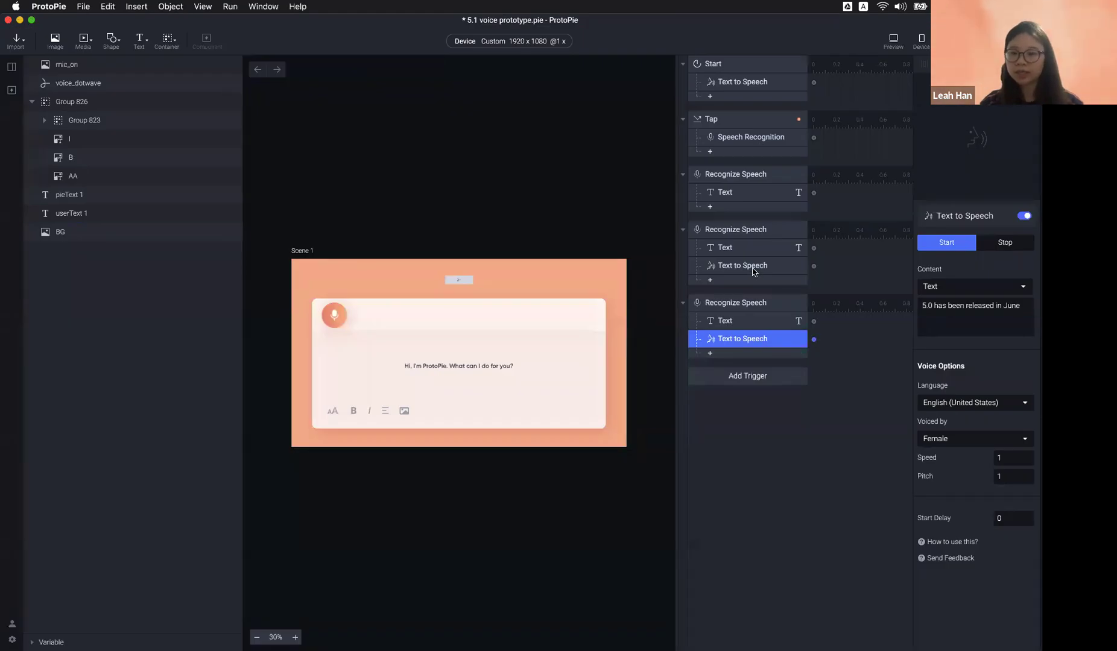
{"action": "left_click", "coordinate": [754, 268], "text": "shift"}
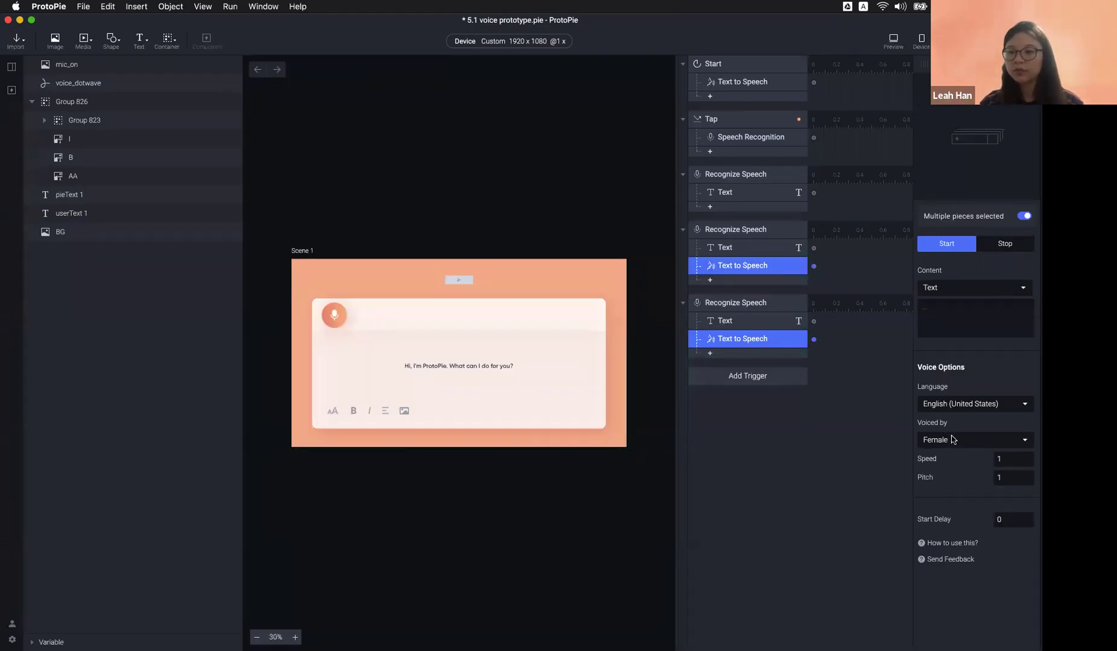
{"action": "left_click", "coordinate": [952, 440]}
{"action": "left_click", "coordinate": [950, 451]}
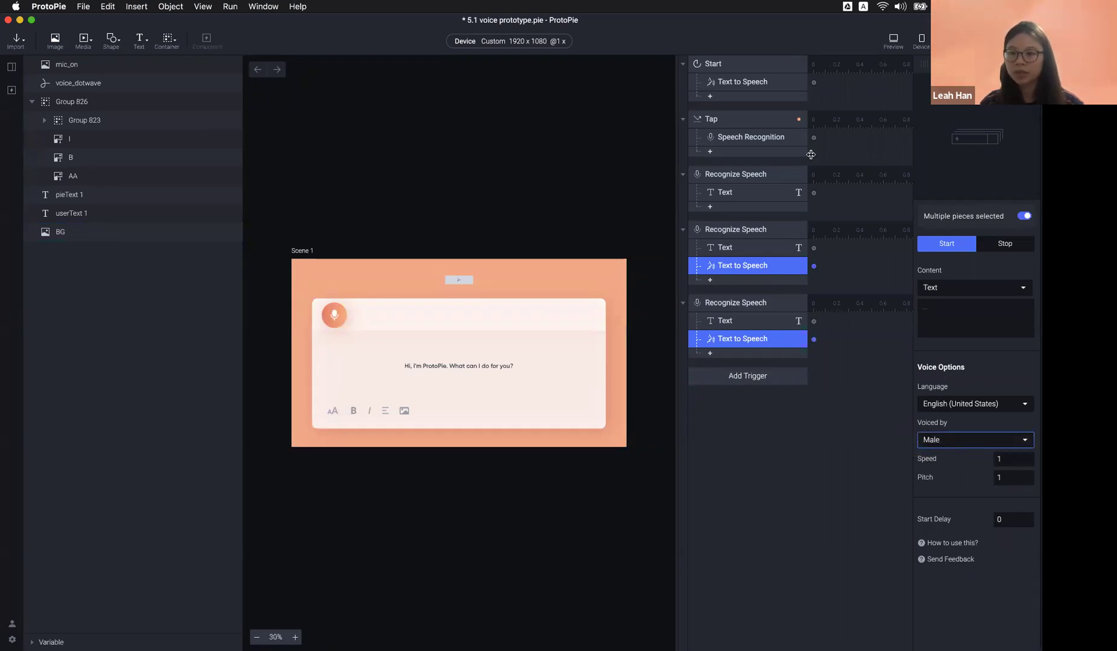
Step: Review the speech responses and the greeting's voice options, and test the spoken replies by asking about the release in a preview
{"action": "left_click", "coordinate": [763, 139]}
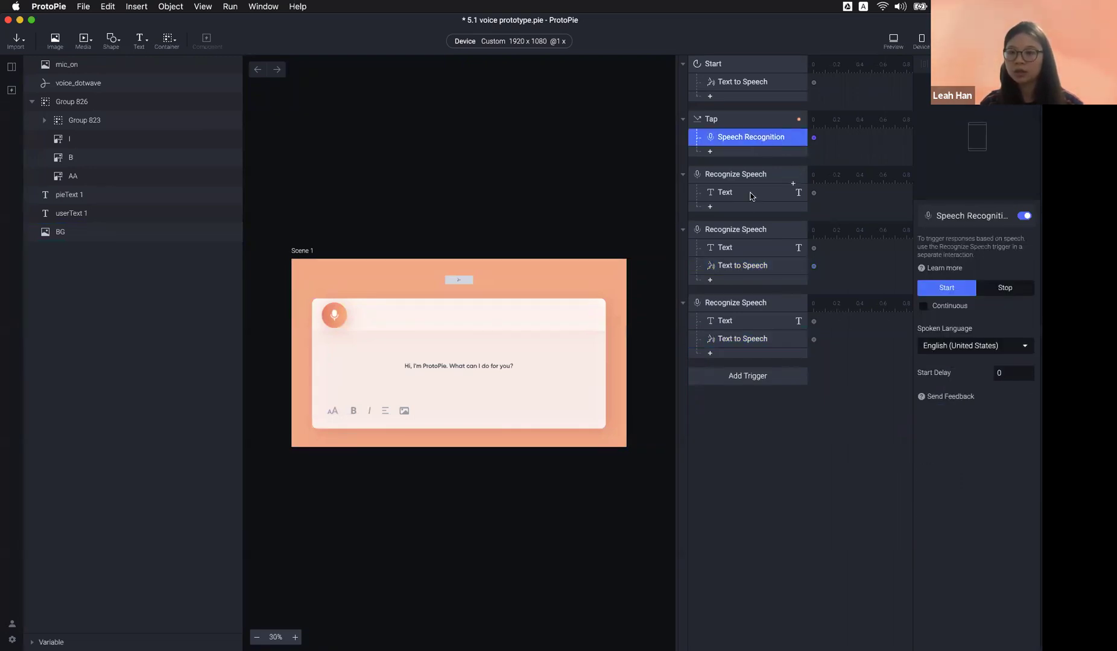
{"action": "left_click", "coordinate": [752, 194]}
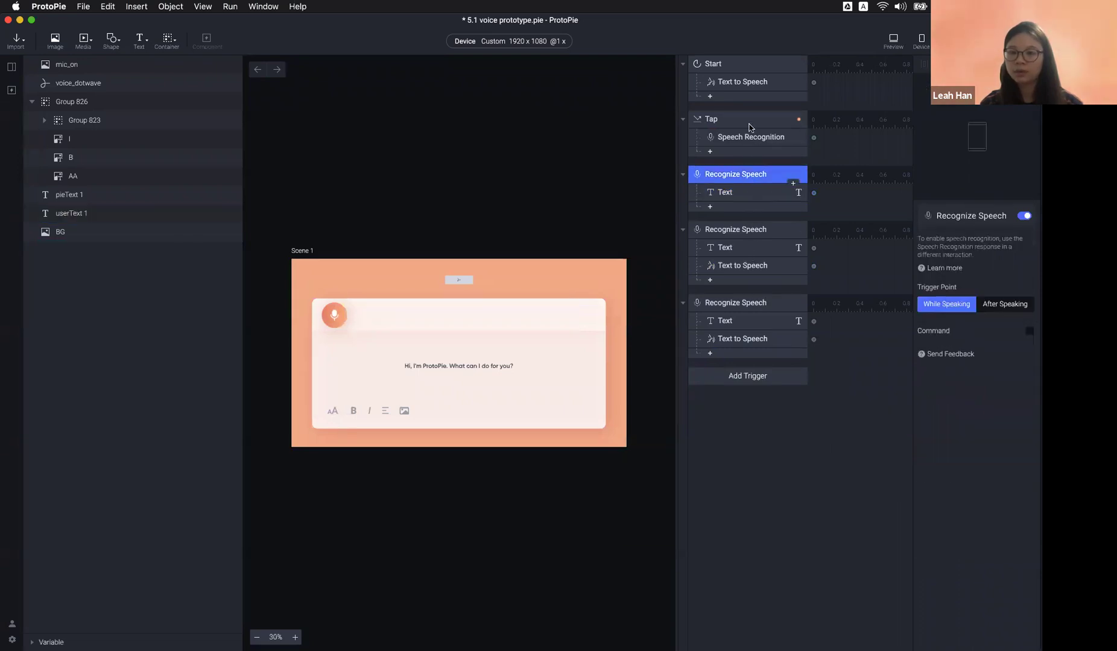
{"action": "left_click", "coordinate": [754, 84]}
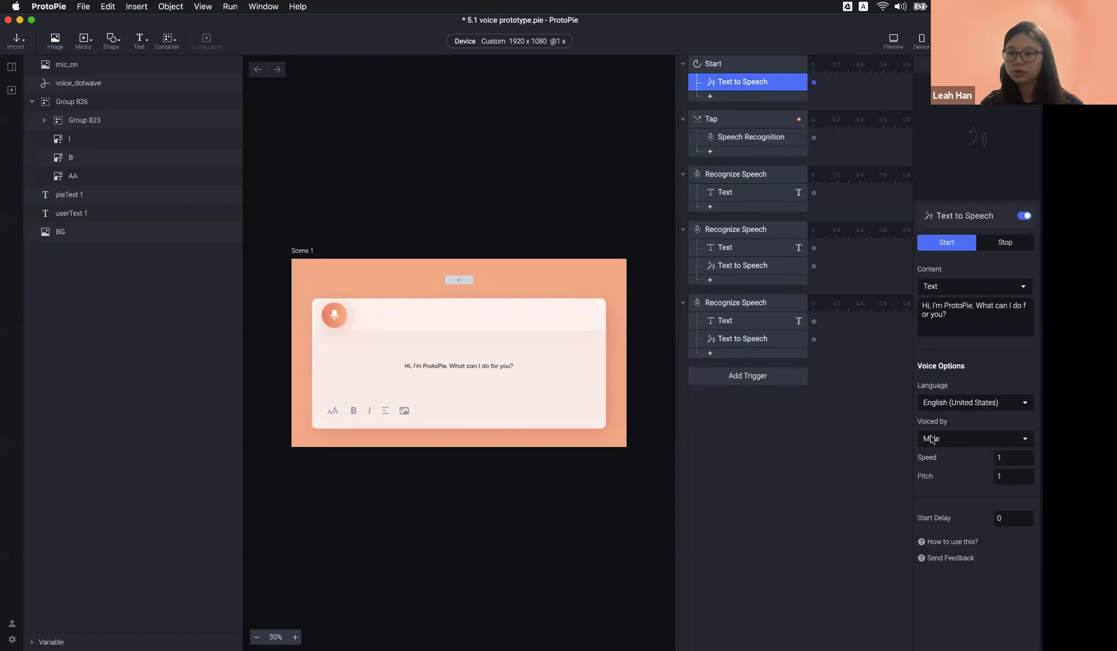
{"action": "left_click", "coordinate": [888, 45]}
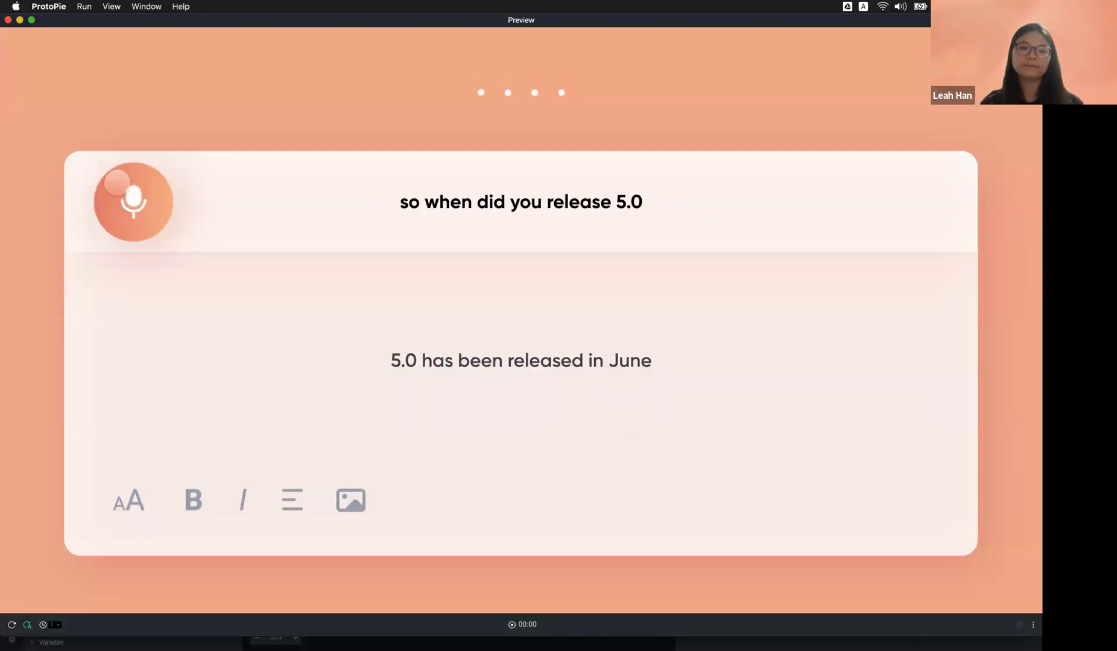
{"action": "left_click", "coordinate": [8, 20]}
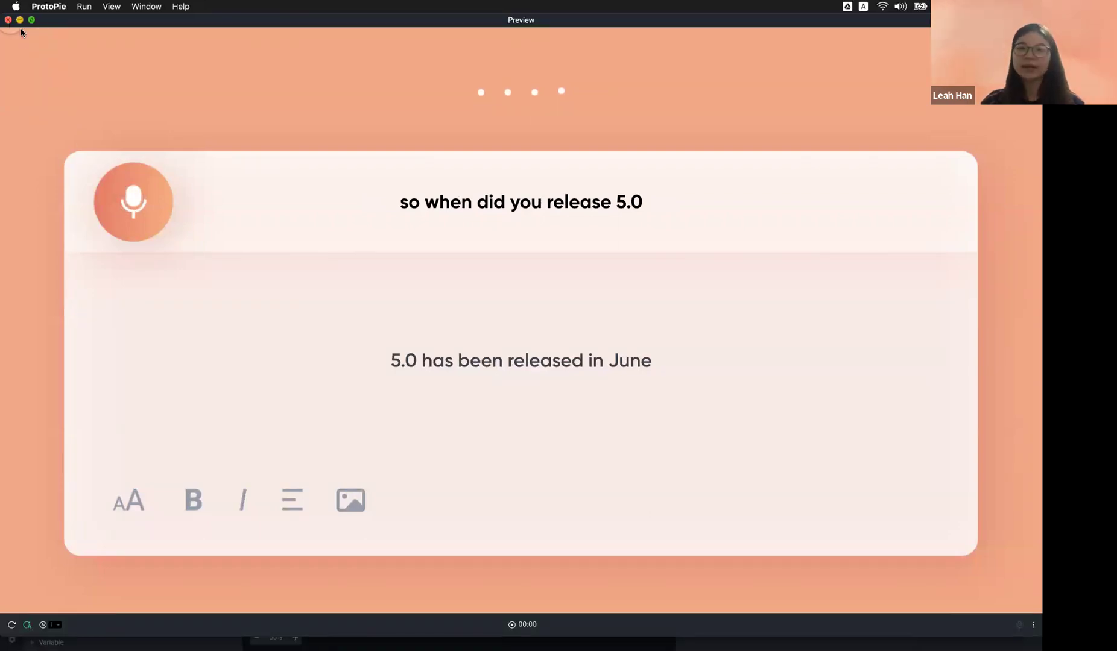
{"action": "left_click", "coordinate": [792, 480]}
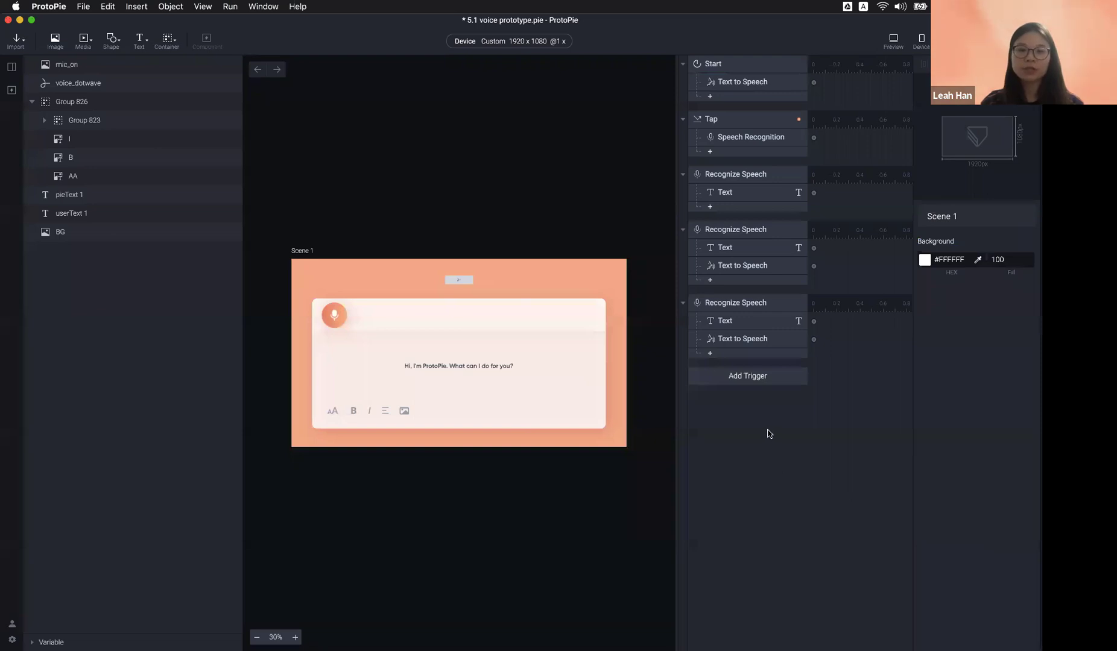